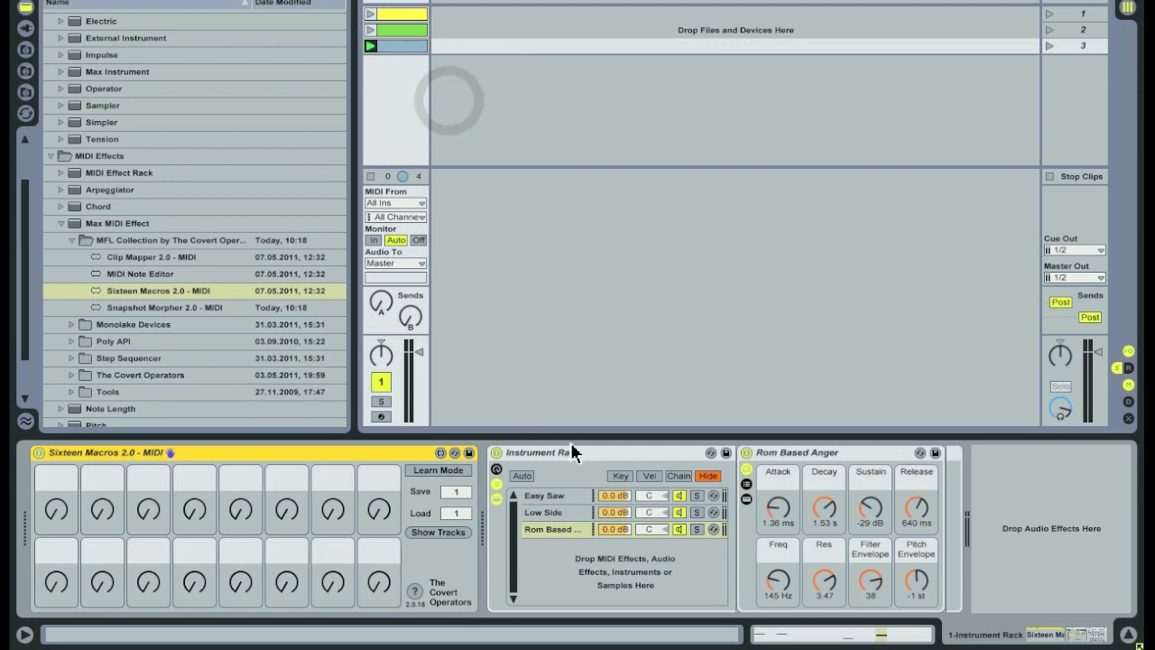
# Launch clips 1, 2 and 3, showing the Easy Saw, Low Side and Rom Based Anger chains in turn
pyautogui.click(577, 454)
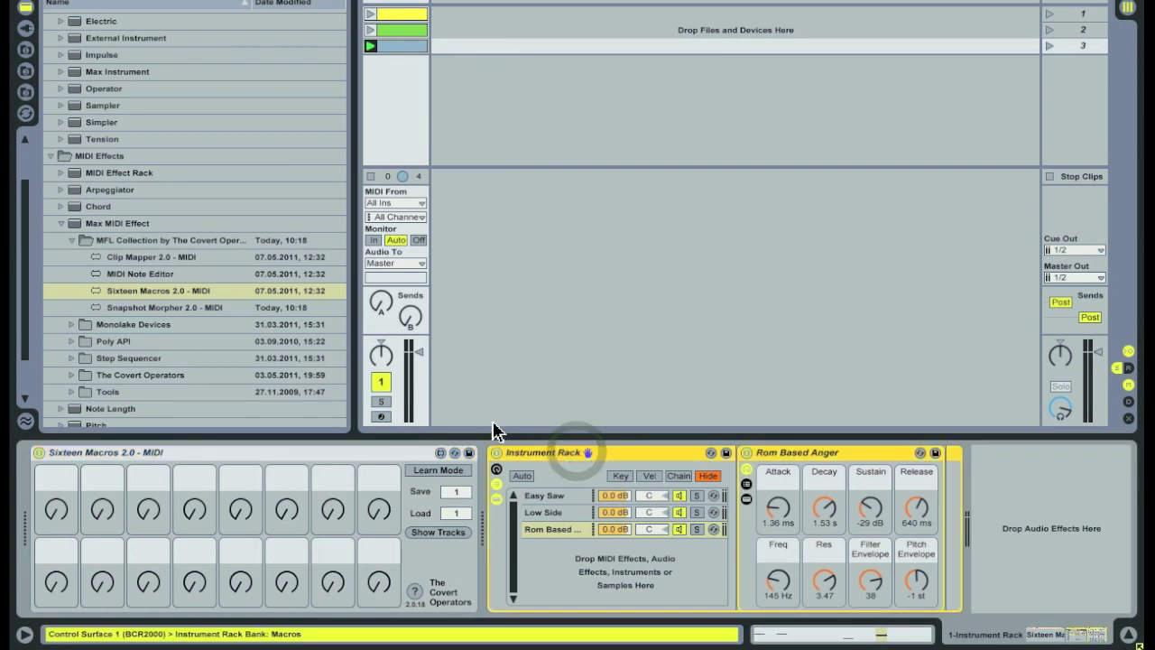
pyautogui.click(370, 14)
pyautogui.click(556, 497)
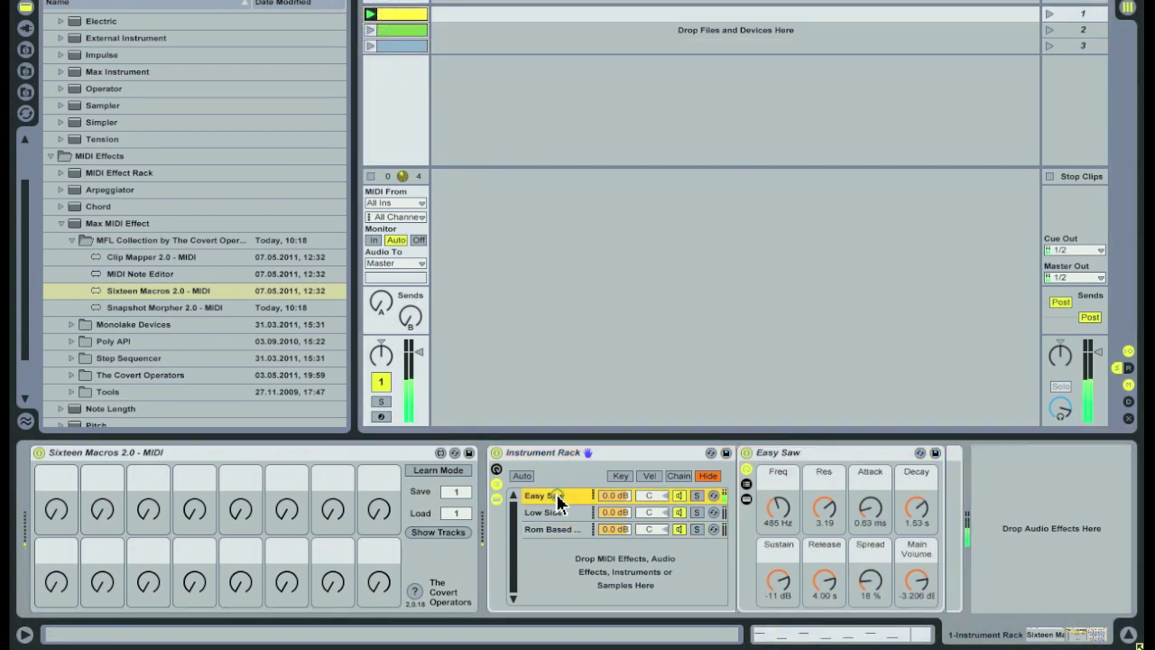
pyautogui.click(371, 32)
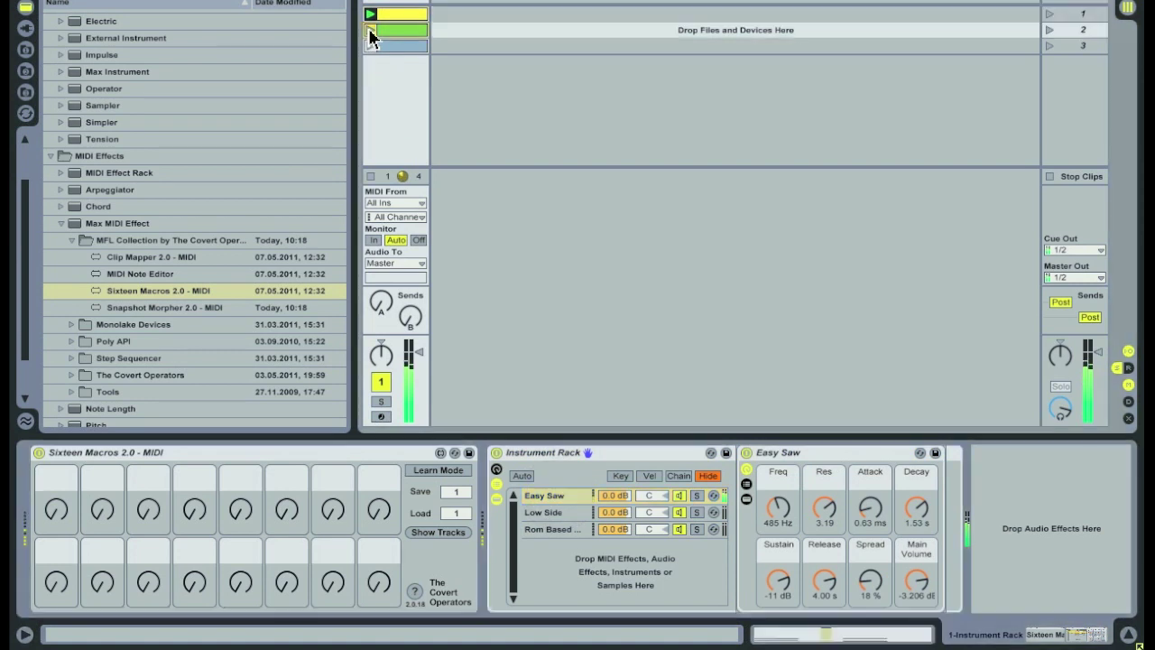
pyautogui.click(575, 516)
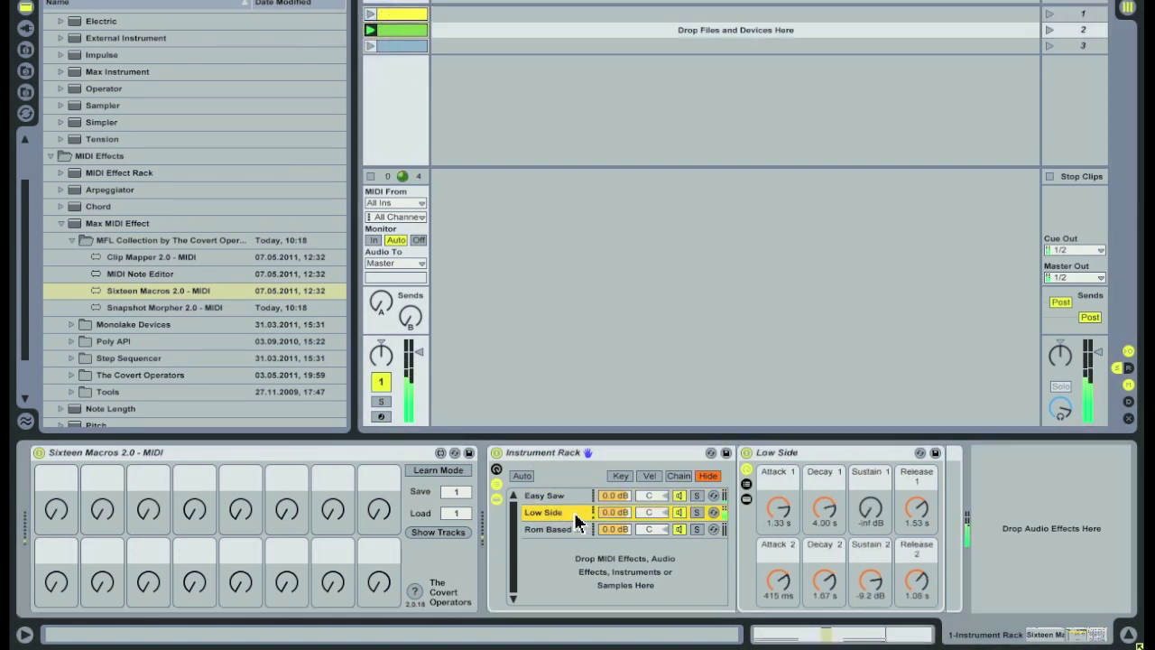
pyautogui.click(370, 47)
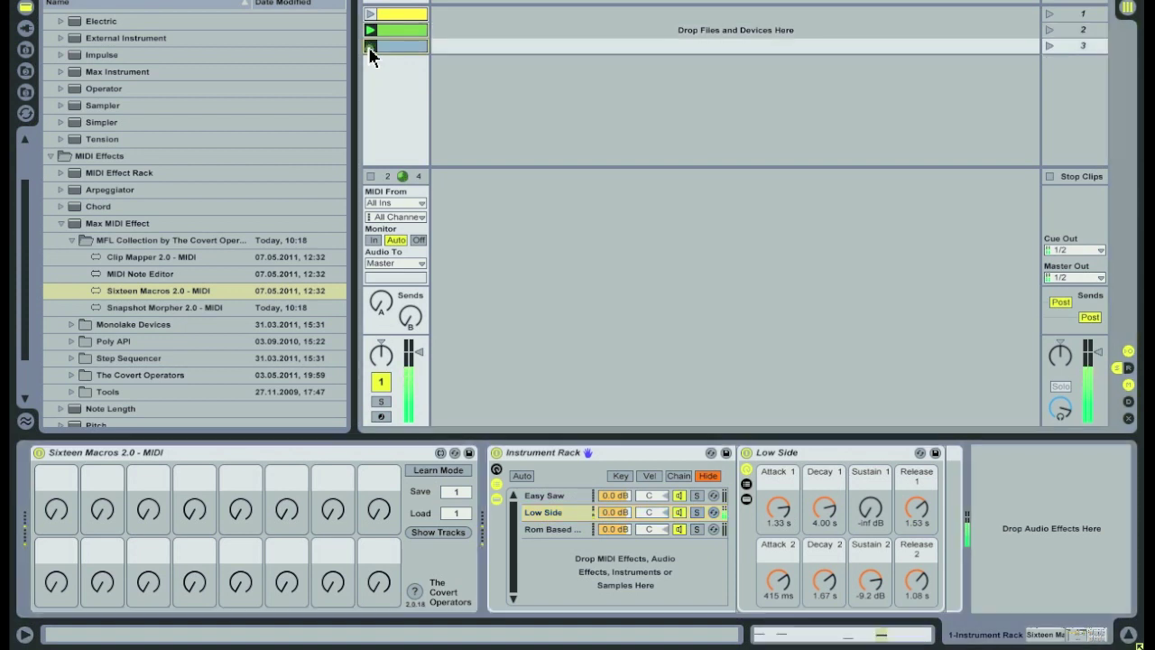
pyautogui.click(552, 528)
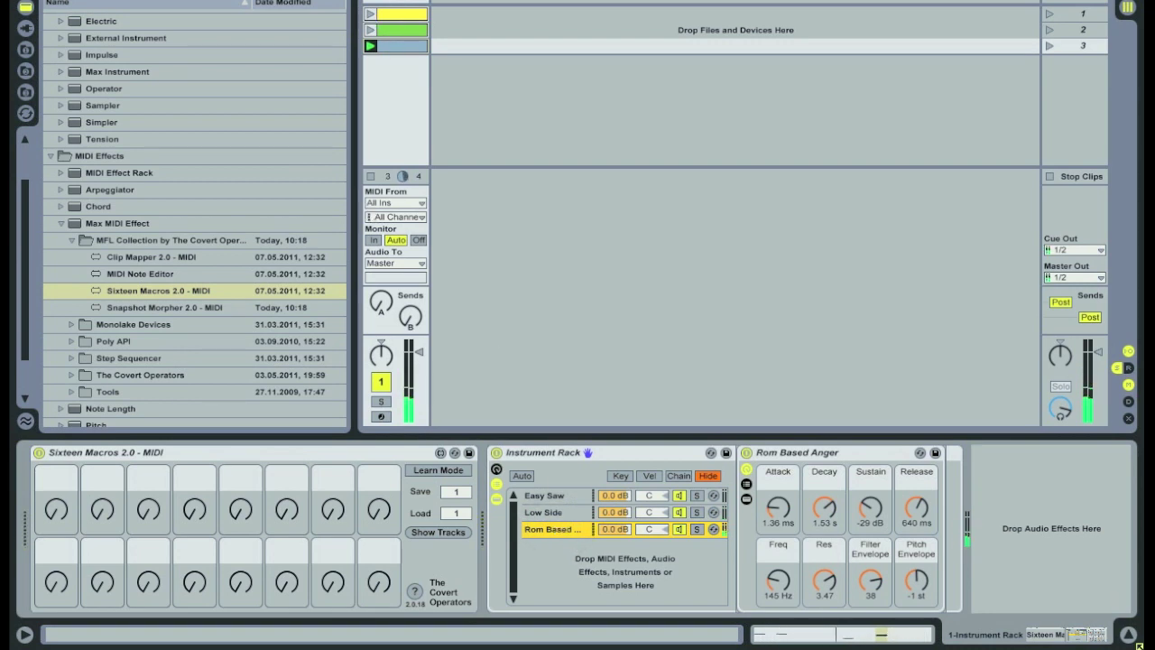
pyautogui.click(881, 634)
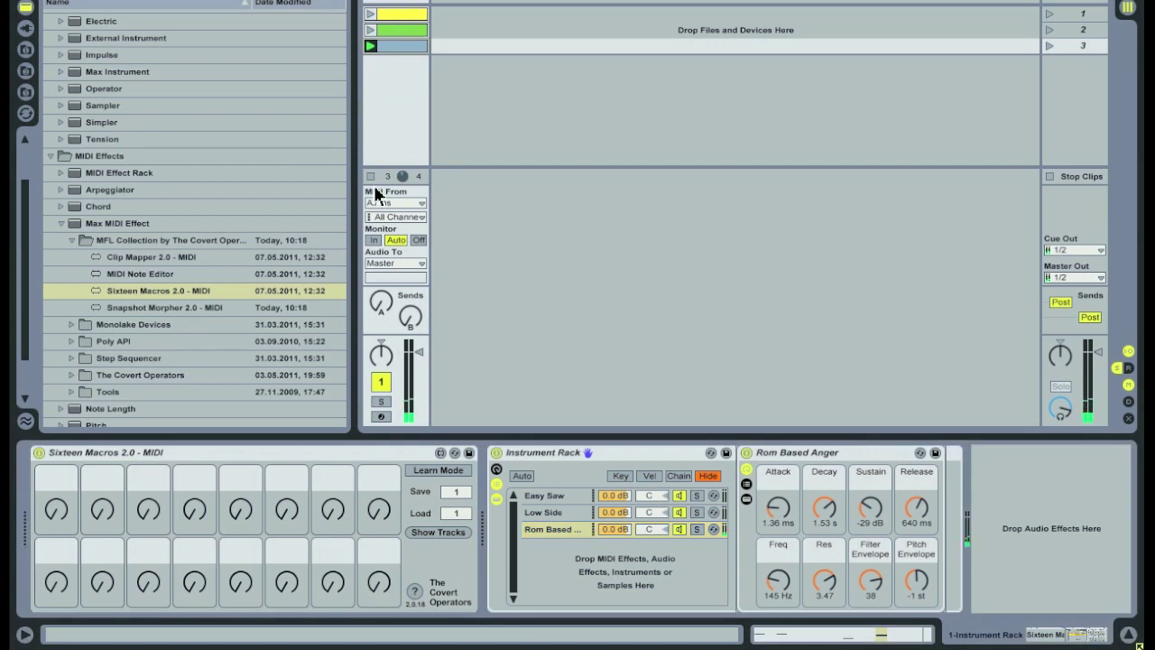
# Learn Easy Saw's Freq, Res, Attack, Decay, Sustain, Release, Spread and Main Volume into macros 1–8
pyautogui.click(547, 496)
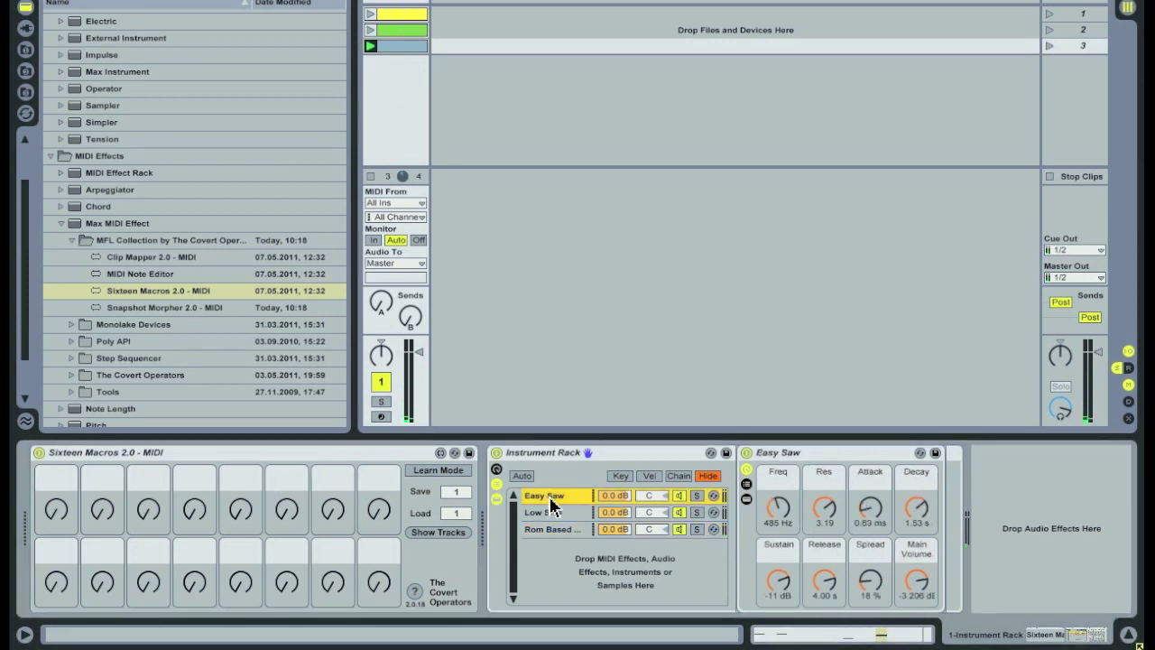
pyautogui.click(436, 470)
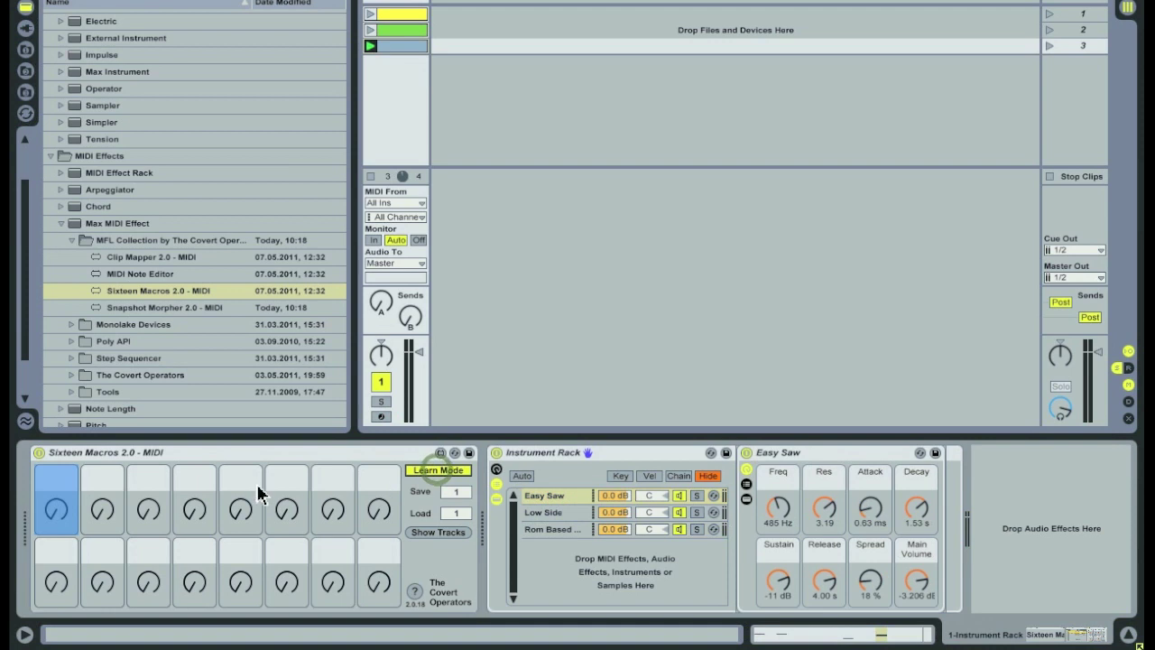
pyautogui.click(778, 511)
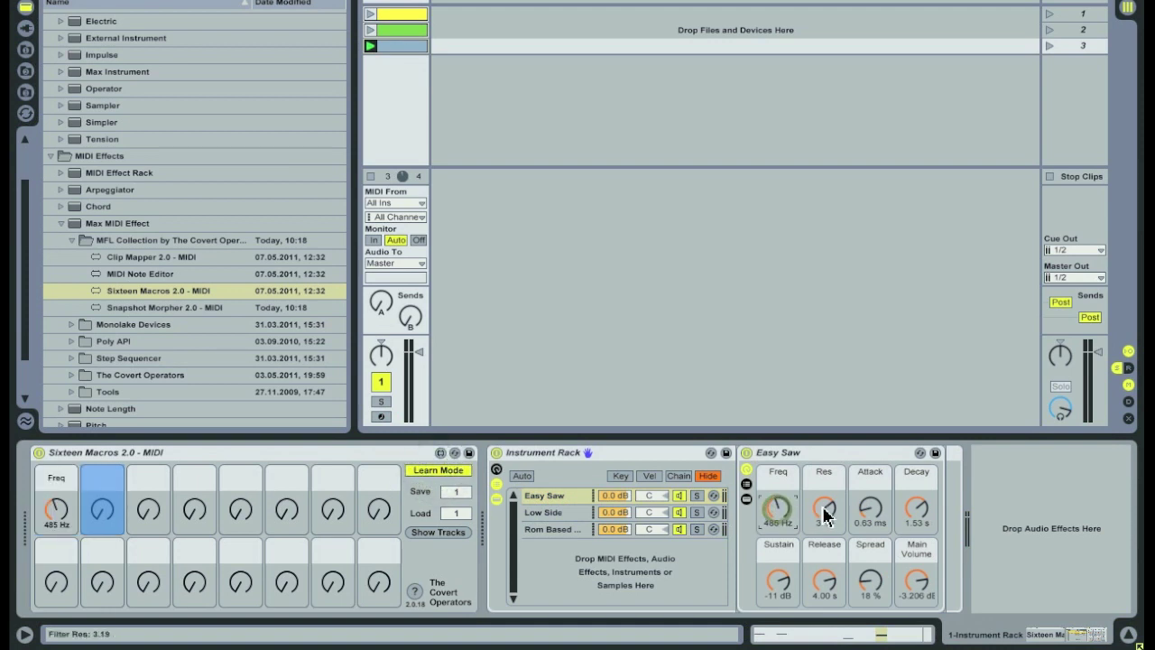
pyautogui.click(824, 510)
pyautogui.click(871, 511)
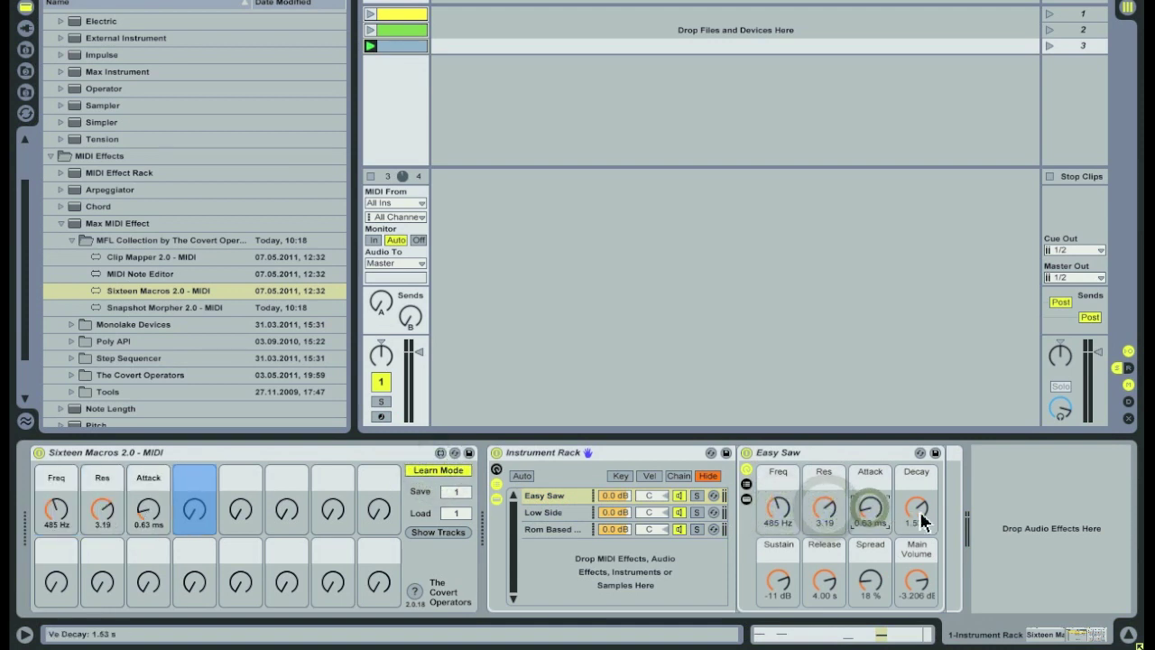
pyautogui.click(916, 510)
pyautogui.click(779, 583)
pyautogui.click(823, 582)
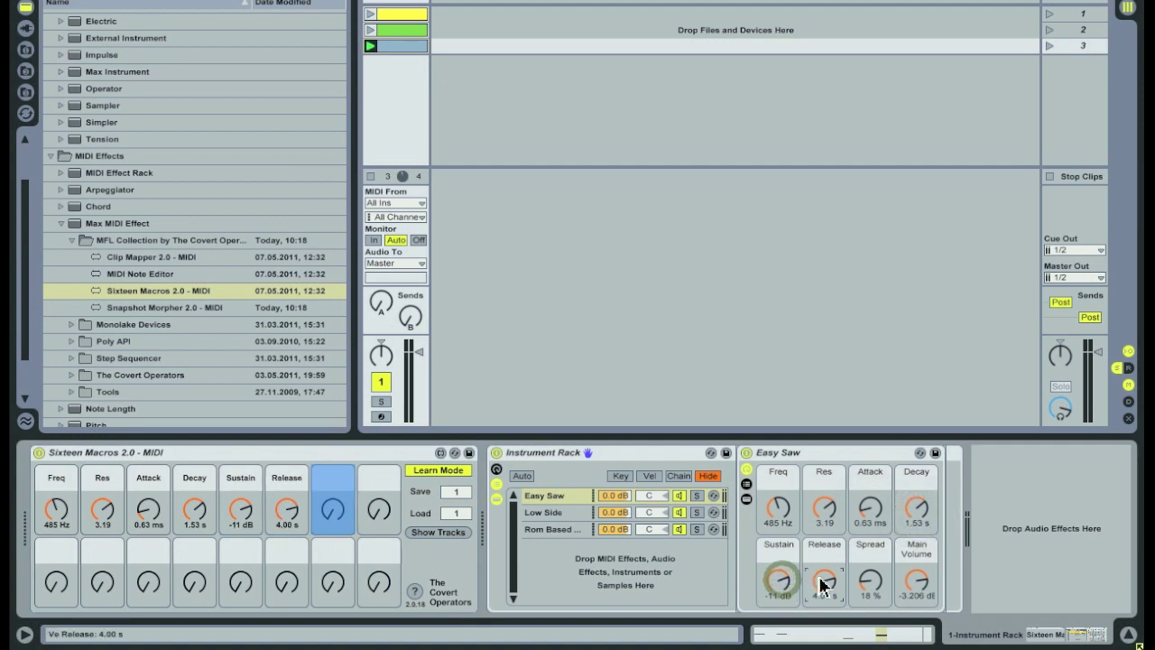
pyautogui.click(871, 582)
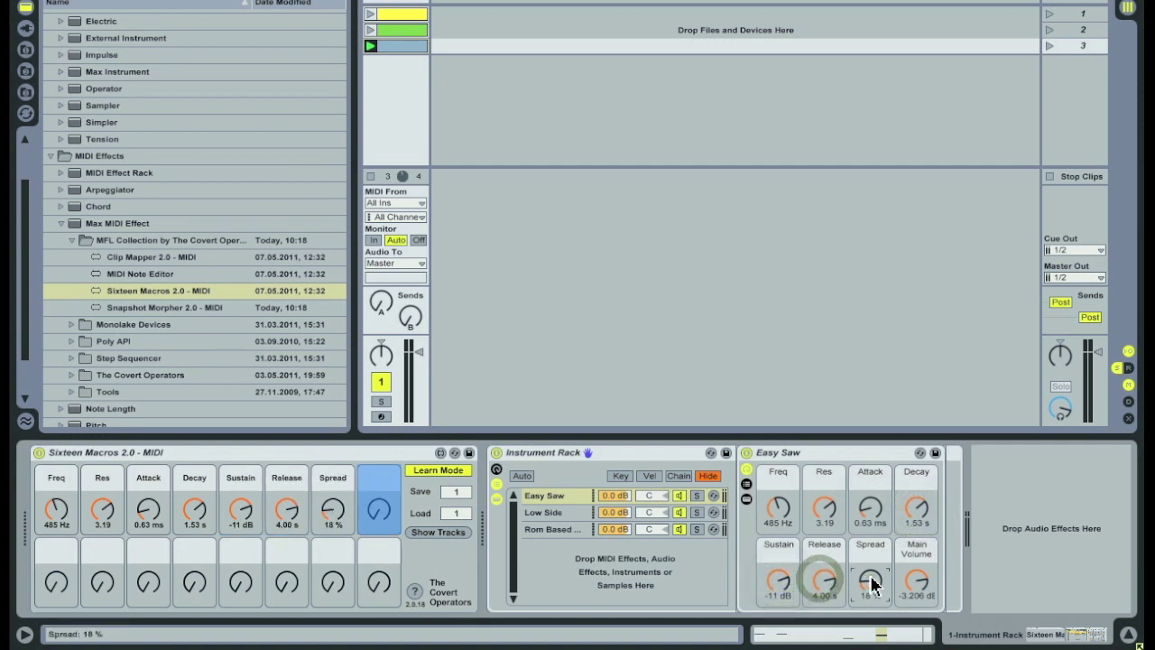
pyautogui.click(917, 582)
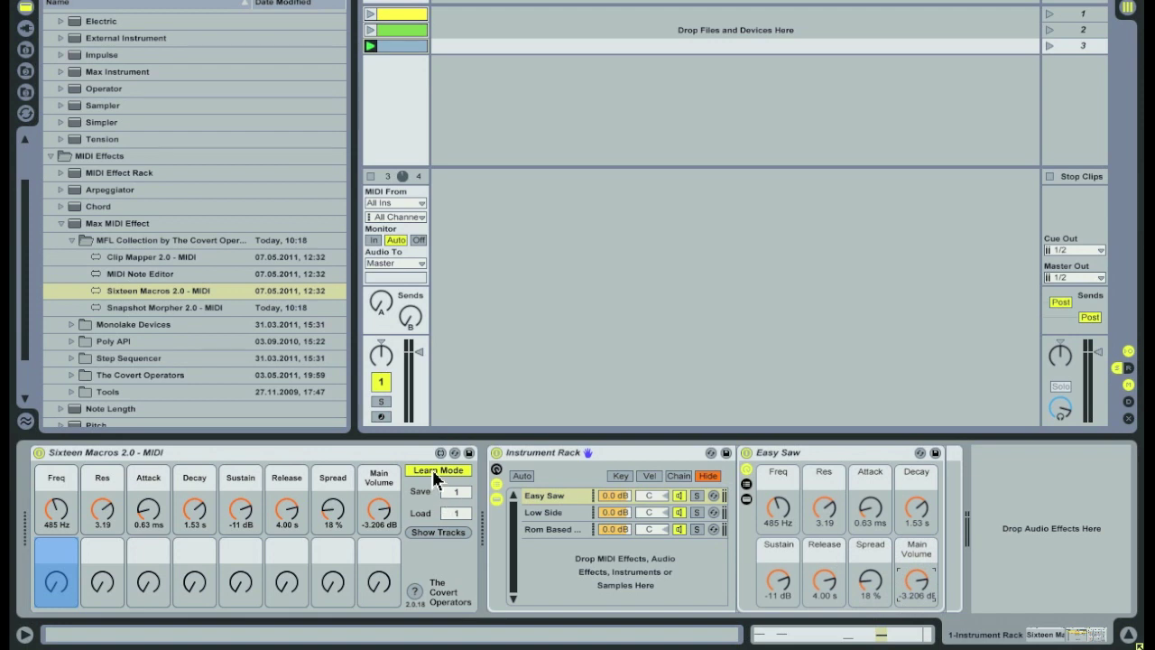
pyautogui.click(432, 469)
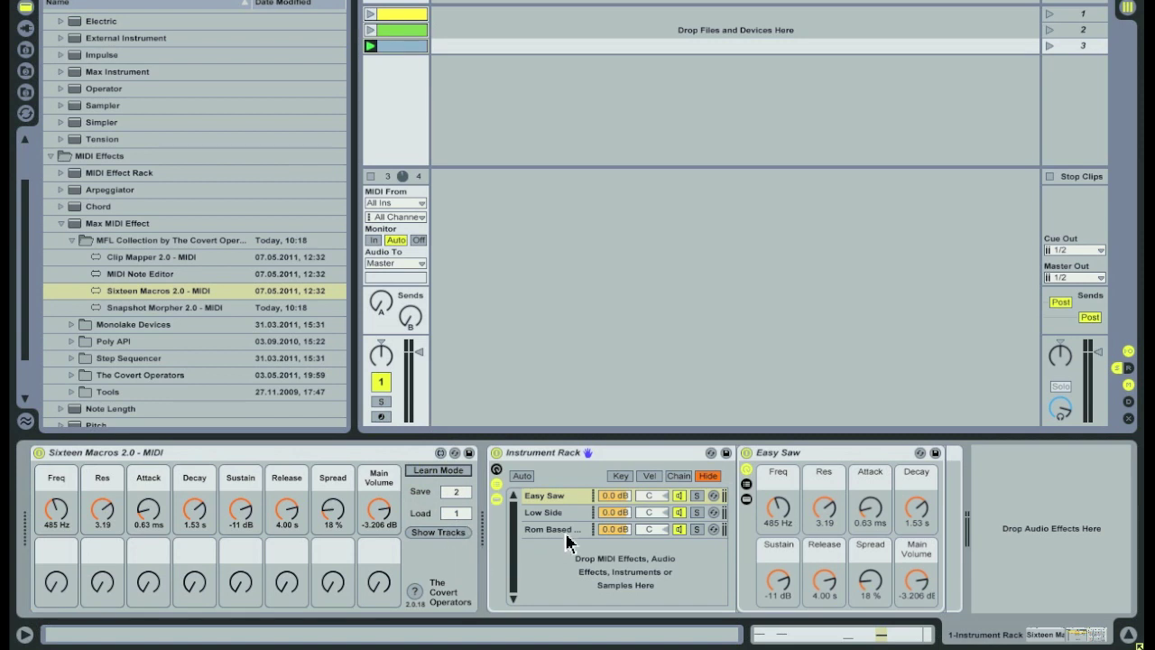
# Learn Low Side's Attack, Decay, Sustain and Release 1 and 2 into macros 1–8
pyautogui.click(562, 514)
pyautogui.click(440, 472)
pyautogui.click(779, 508)
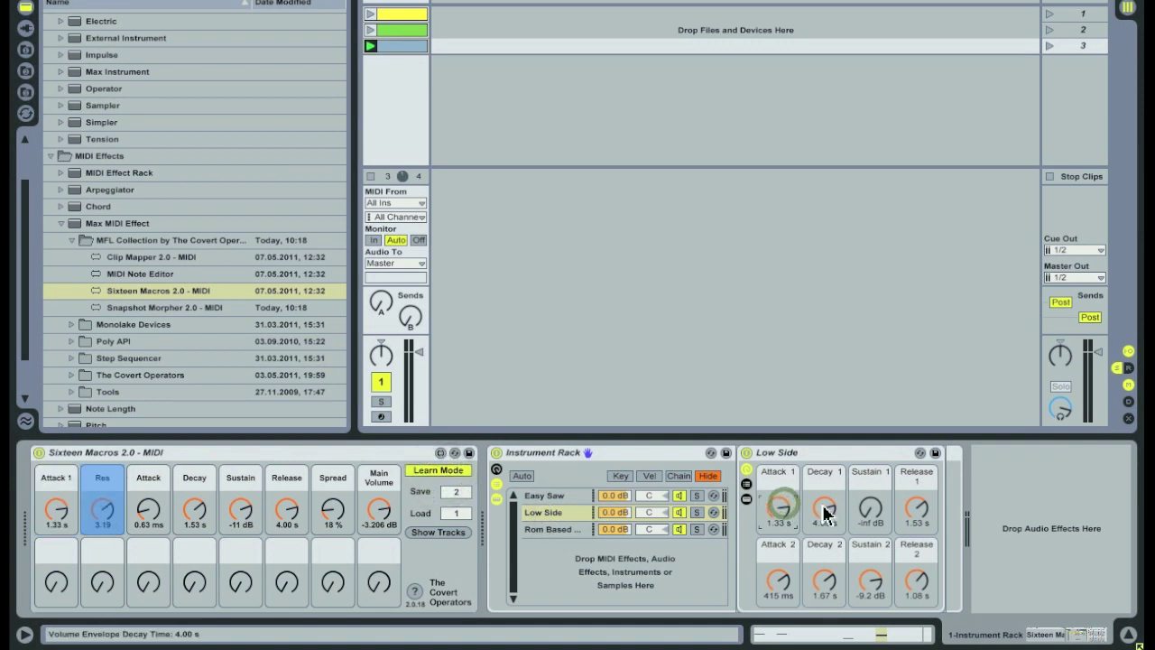
pyautogui.click(823, 508)
pyautogui.click(872, 510)
pyautogui.click(917, 507)
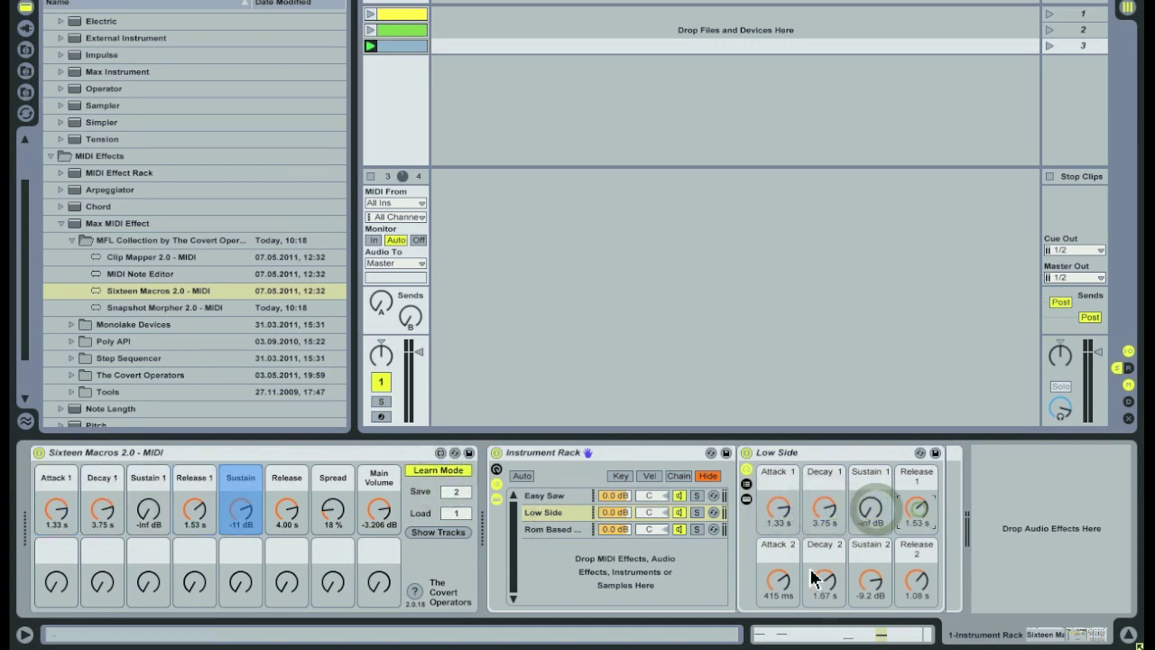
pyautogui.click(785, 585)
pyautogui.click(823, 583)
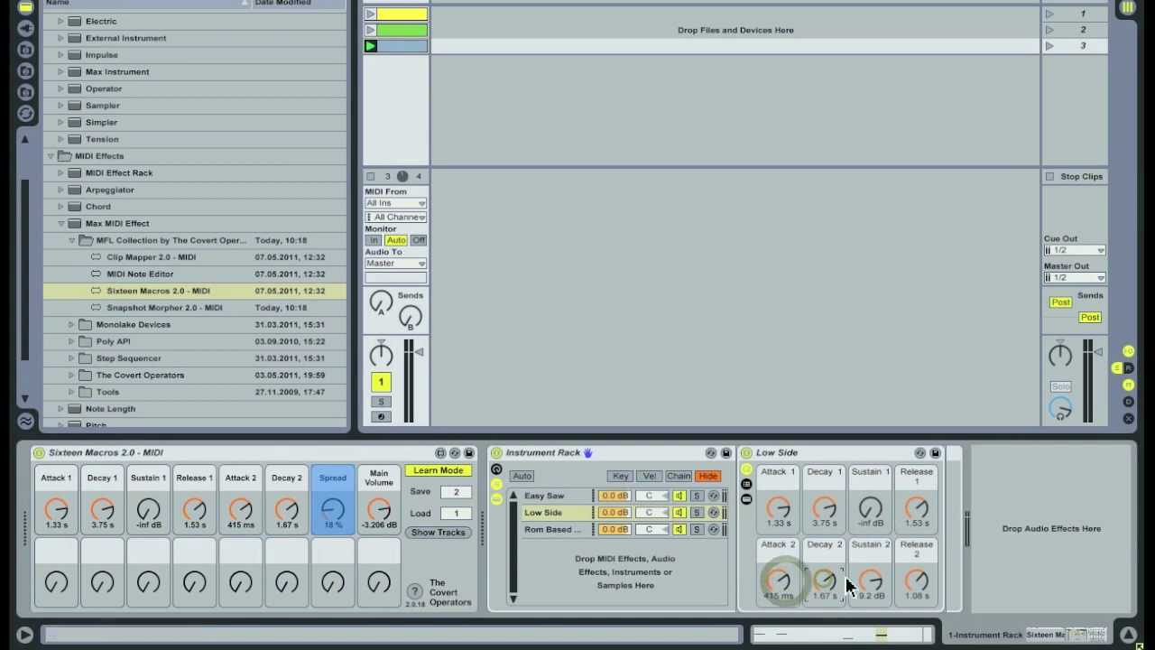
pyautogui.click(869, 584)
pyautogui.click(916, 582)
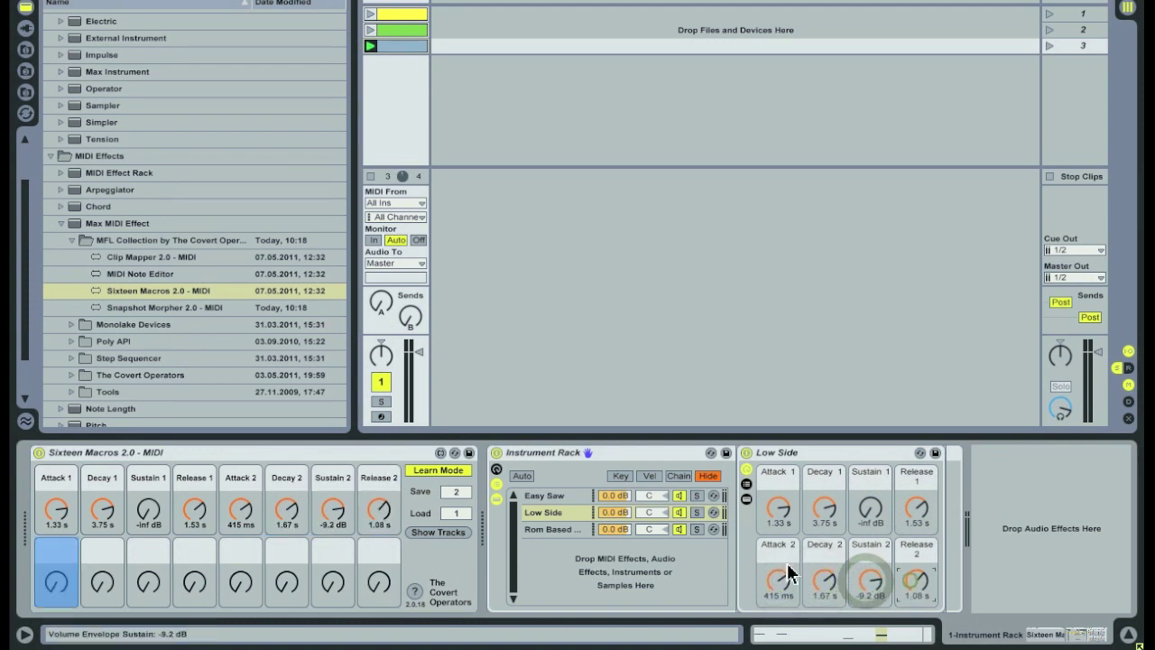
pyautogui.click(428, 471)
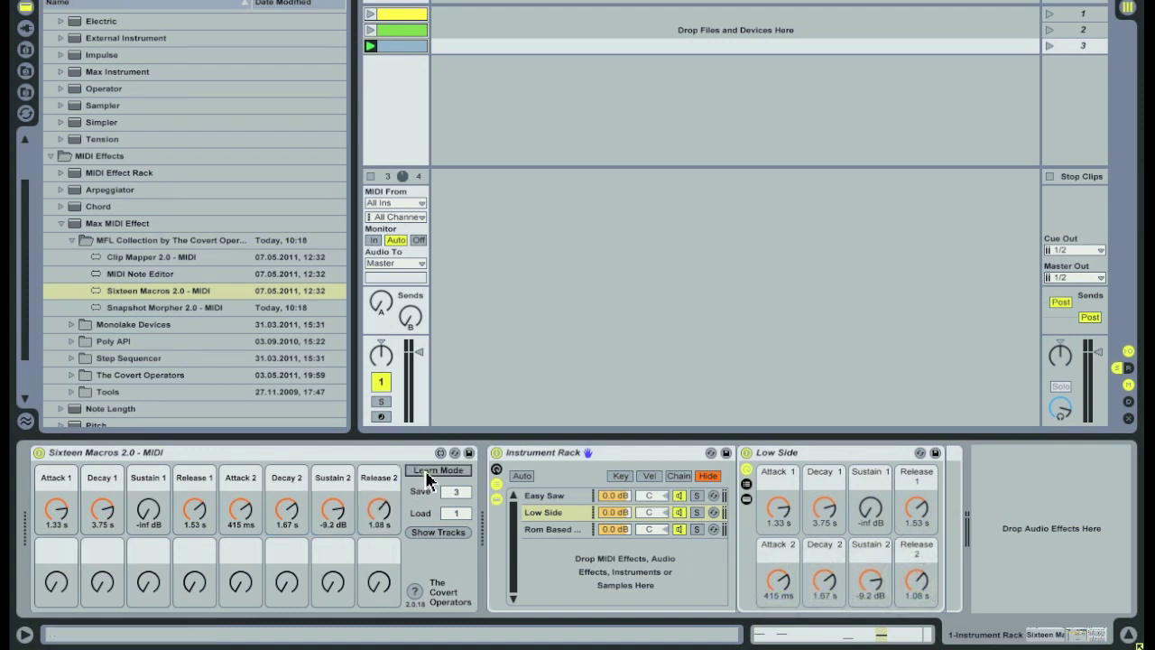
# Learn Rom Based Anger's Attack, Decay, Sustain, Release, Freq, Res, Filter and Pitch Envelope into macros 1–8
pyautogui.click(546, 531)
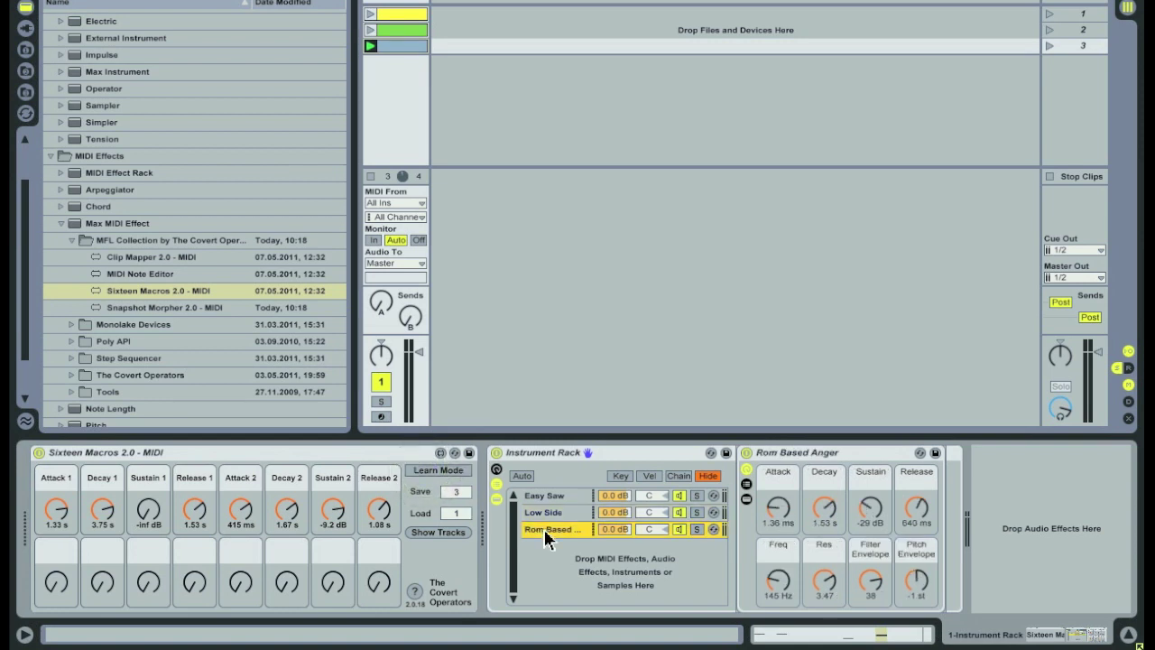
pyautogui.click(438, 470)
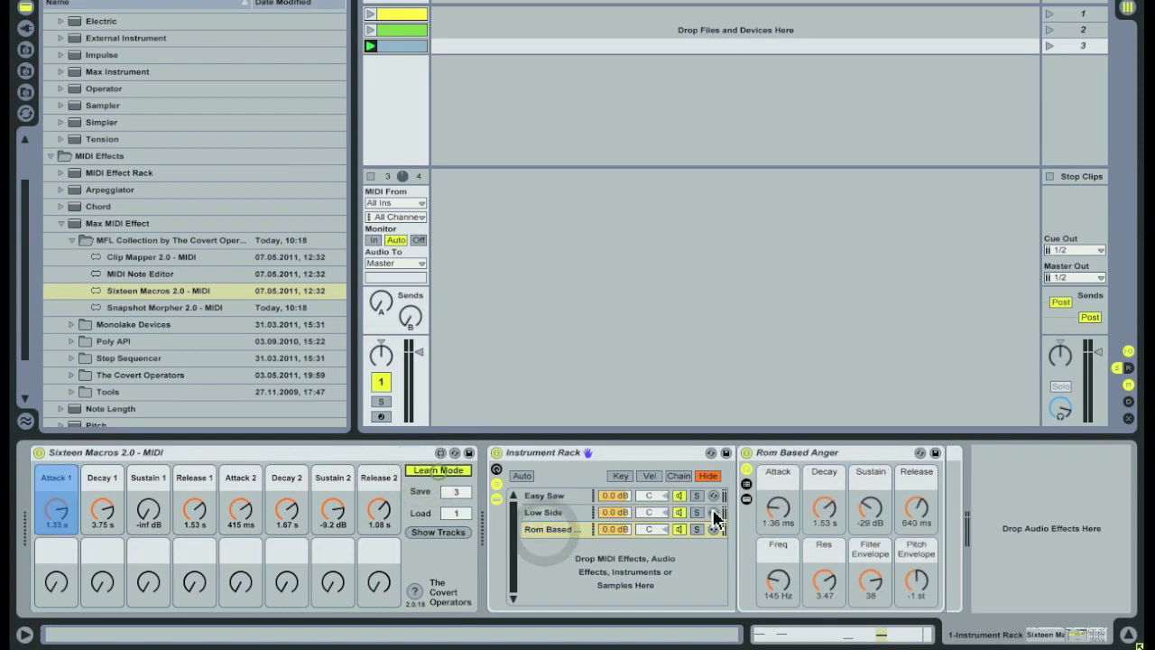
pyautogui.click(779, 511)
pyautogui.click(824, 510)
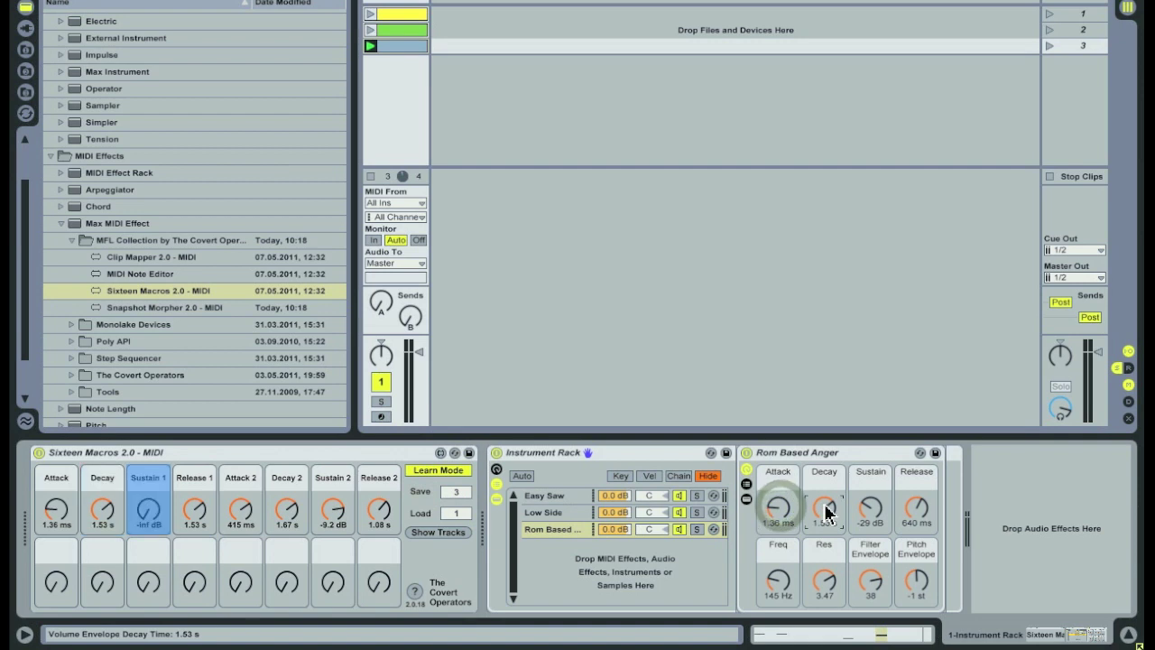
pyautogui.click(871, 514)
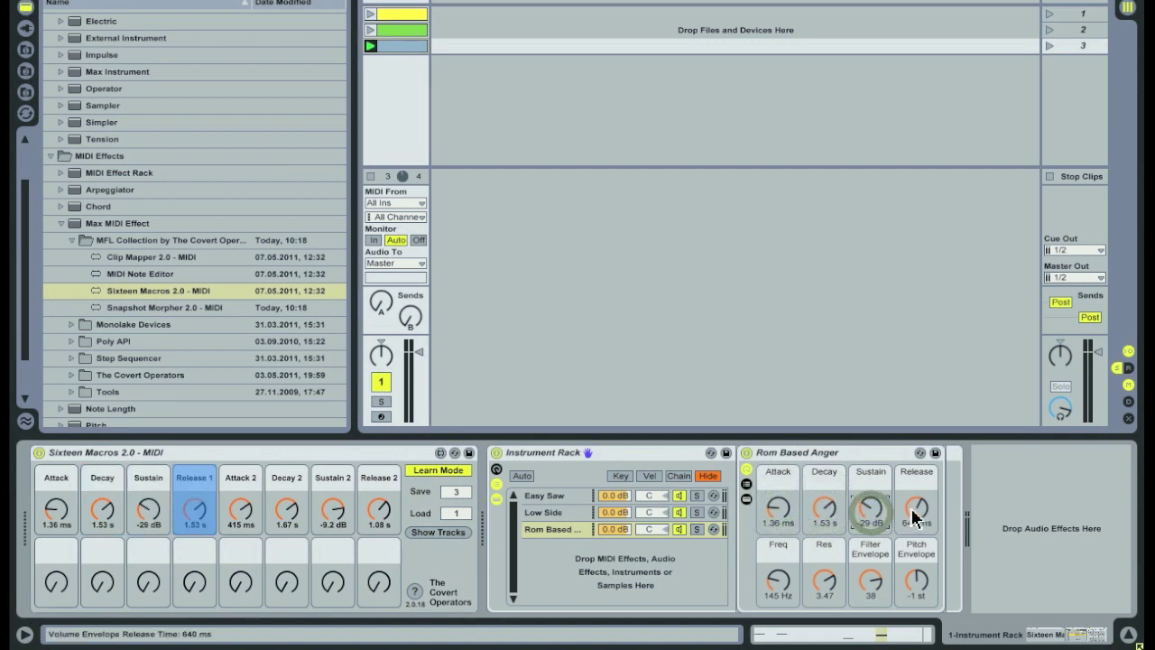
pyautogui.click(913, 514)
pyautogui.click(778, 580)
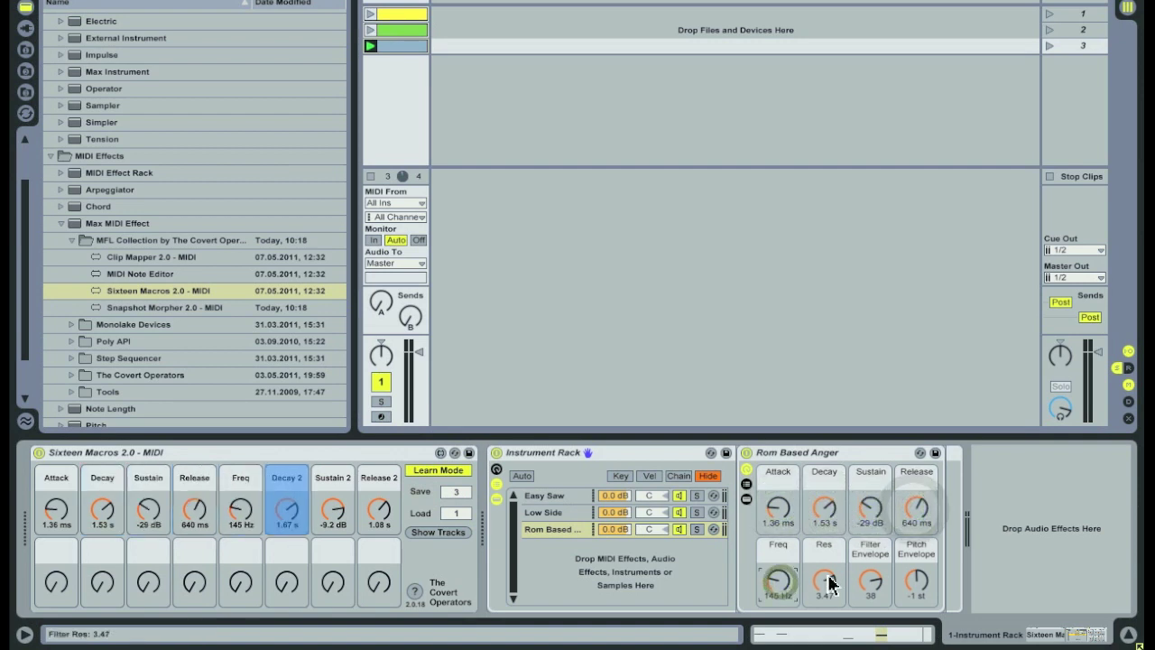
pyautogui.click(824, 580)
pyautogui.click(869, 582)
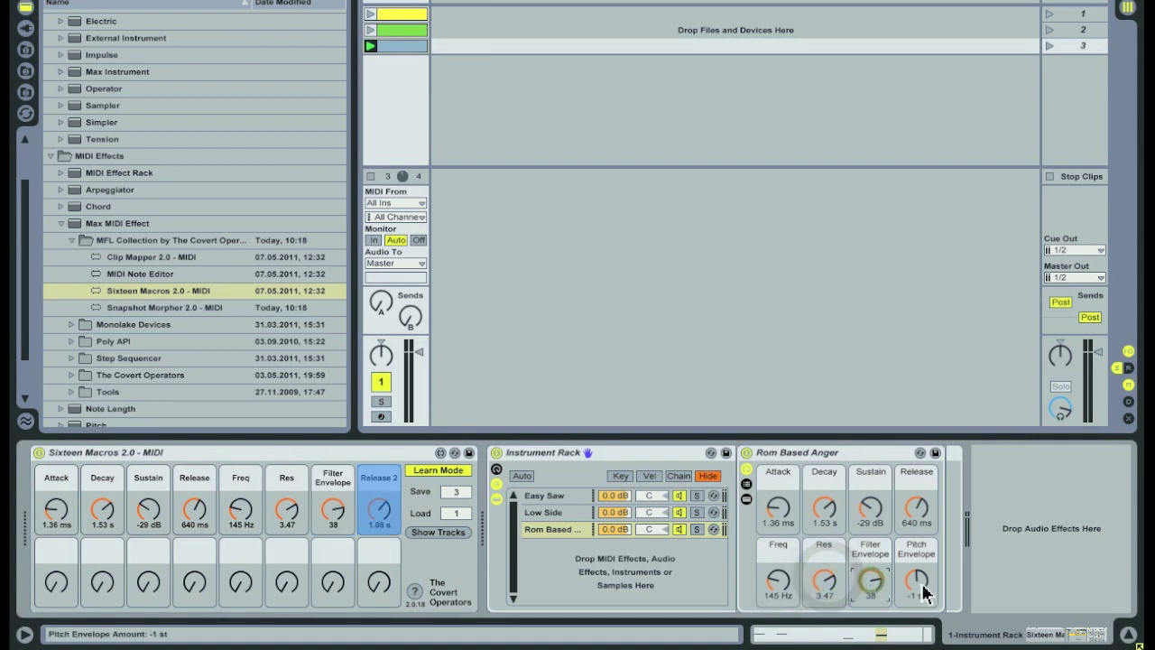
pyautogui.click(919, 582)
pyautogui.click(448, 471)
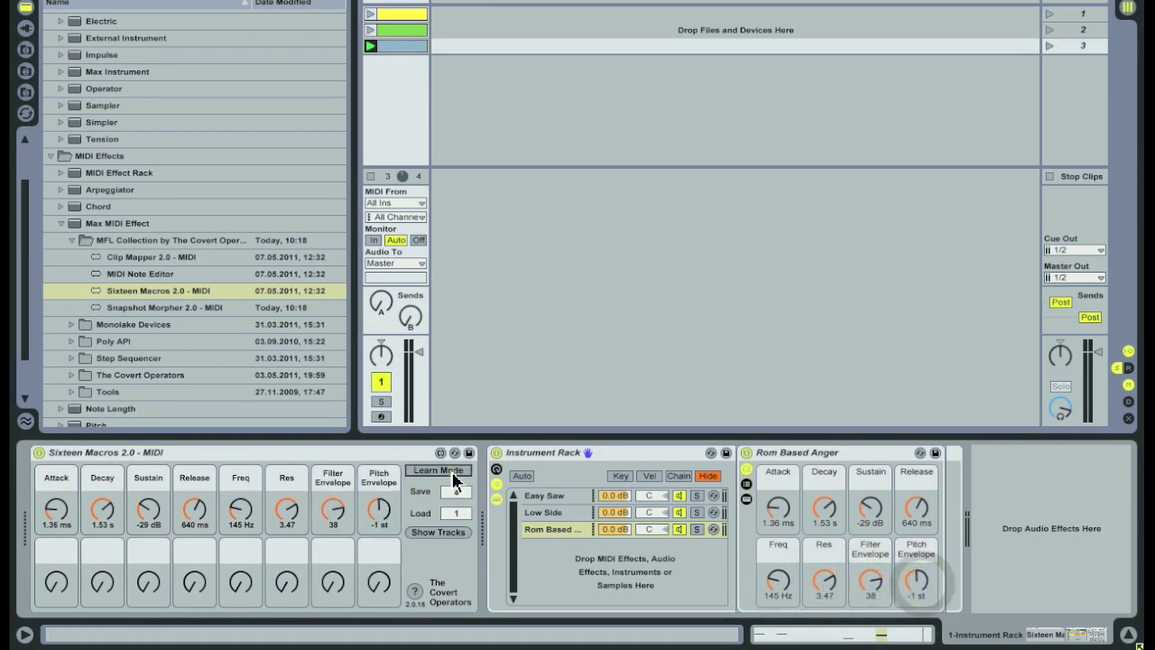
# Step the Load value through presets 1, 2 and 3, ending back on preset 1
pyautogui.moveTo(451, 514); pyautogui.dragTo(449, 509)
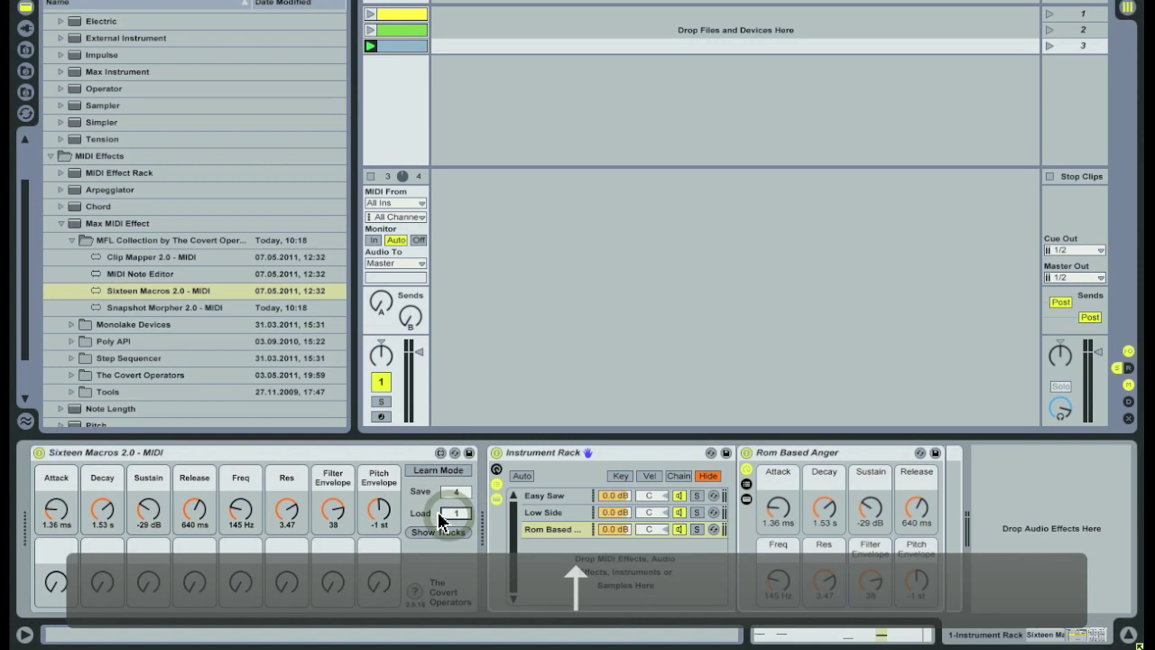
pyautogui.press('Up')
pyautogui.press('Down')
pyautogui.press('Down')
pyautogui.press('Up')
pyautogui.press('Up')
pyautogui.press('Up')
pyautogui.press('Down')
pyautogui.press('Down')
pyautogui.press('Down')
pyautogui.press('Up')
pyautogui.press('Up')
pyautogui.press('Up')
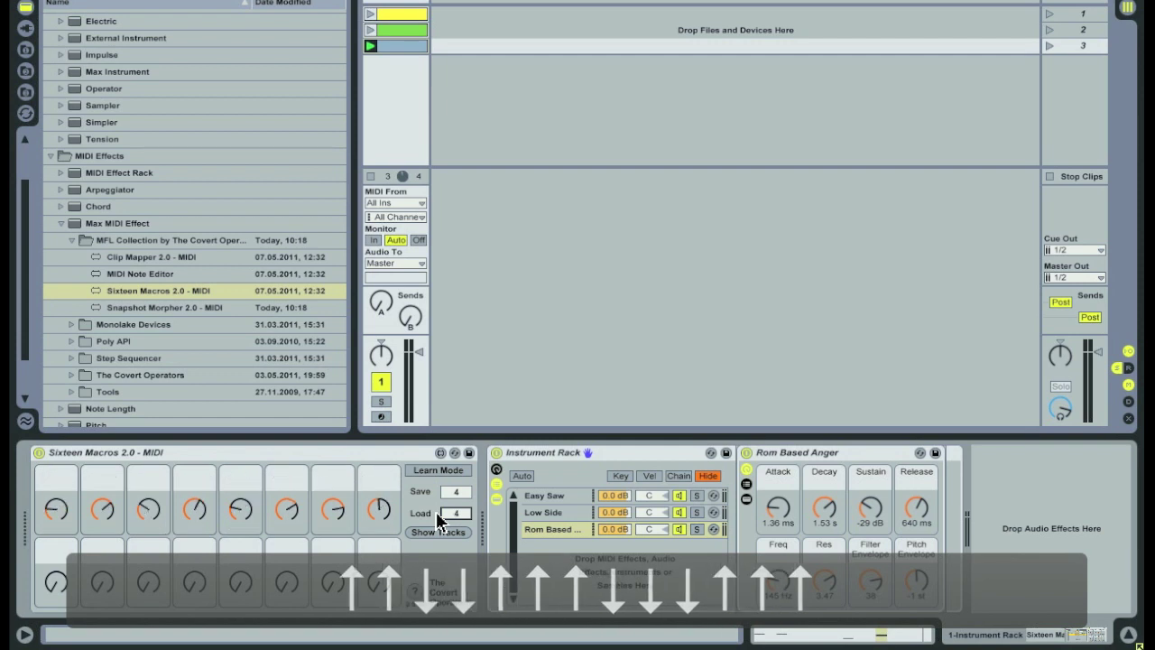
pyautogui.press('Down')
pyautogui.press('Down')
pyautogui.press('Down')
pyautogui.press('Up')
pyautogui.press('Down')
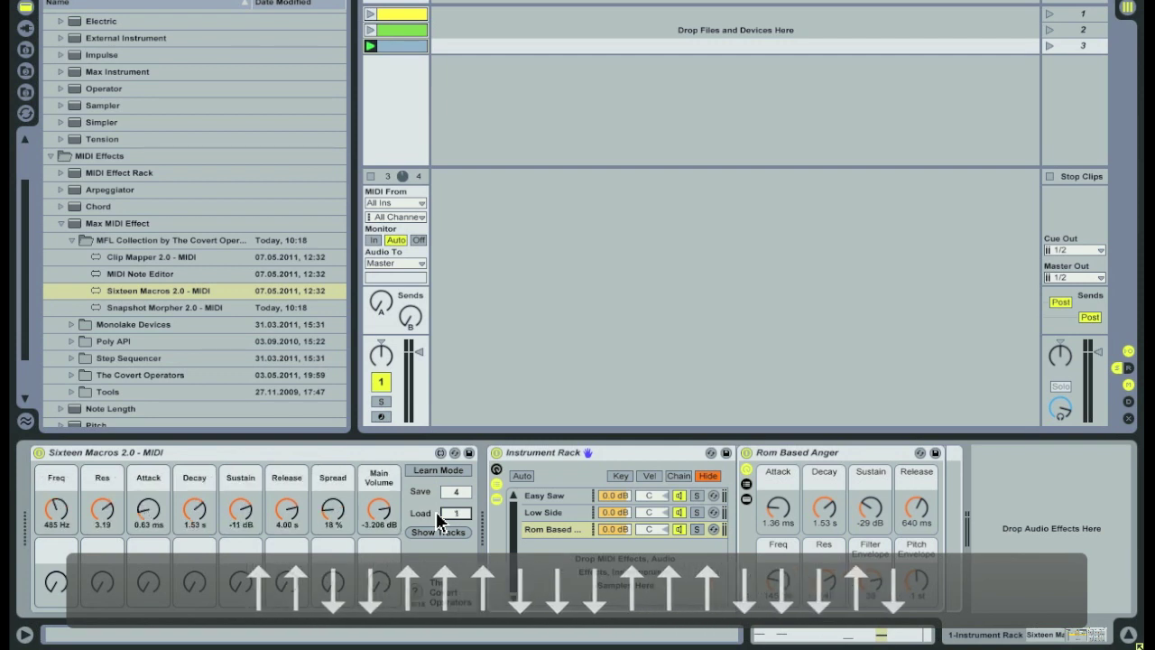
# Launch clip 1 and raise the Freq macro to about 307 Hz
pyautogui.click(370, 14)
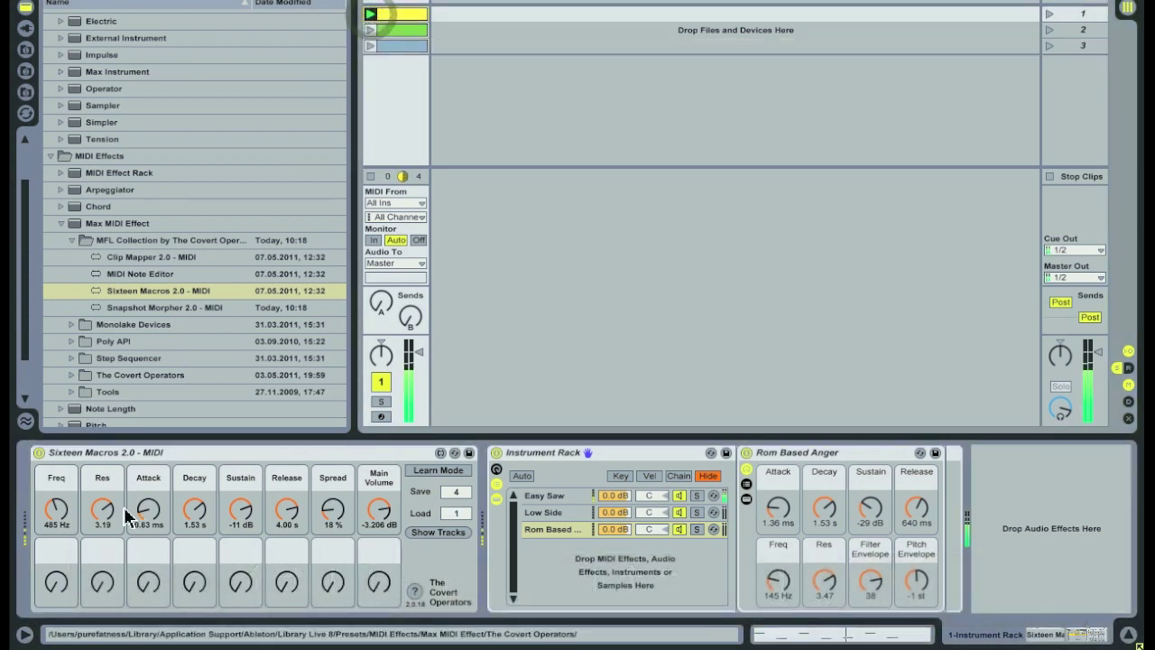
pyautogui.click(57, 521)
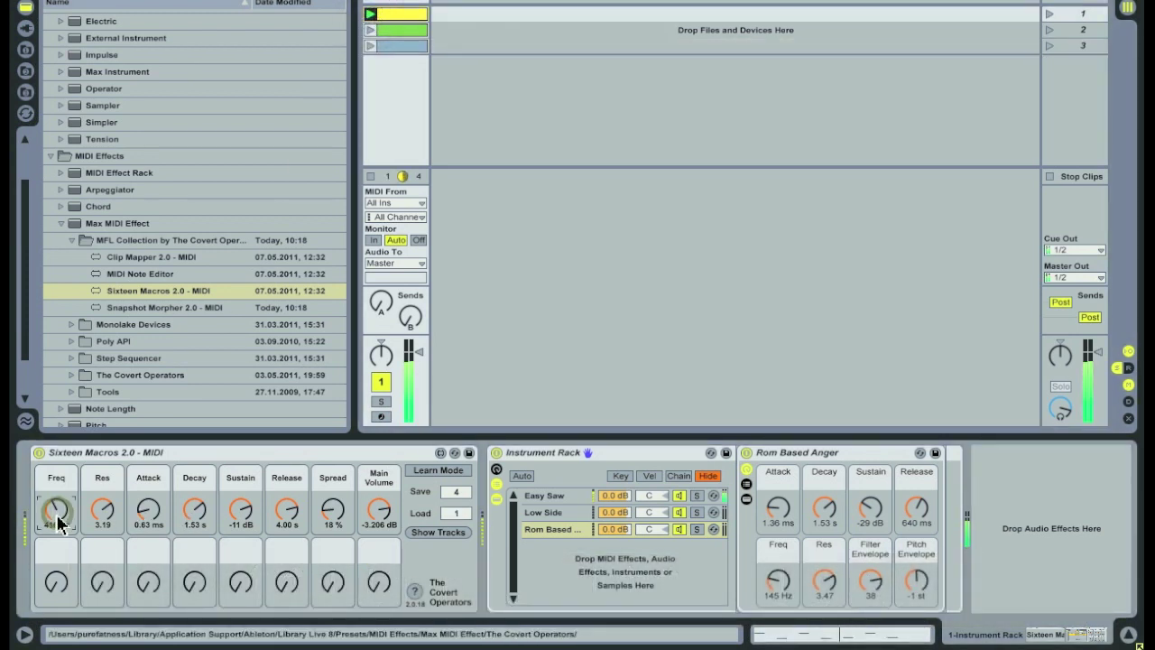
pyautogui.moveTo(57, 524); pyautogui.dragTo(57, 527)
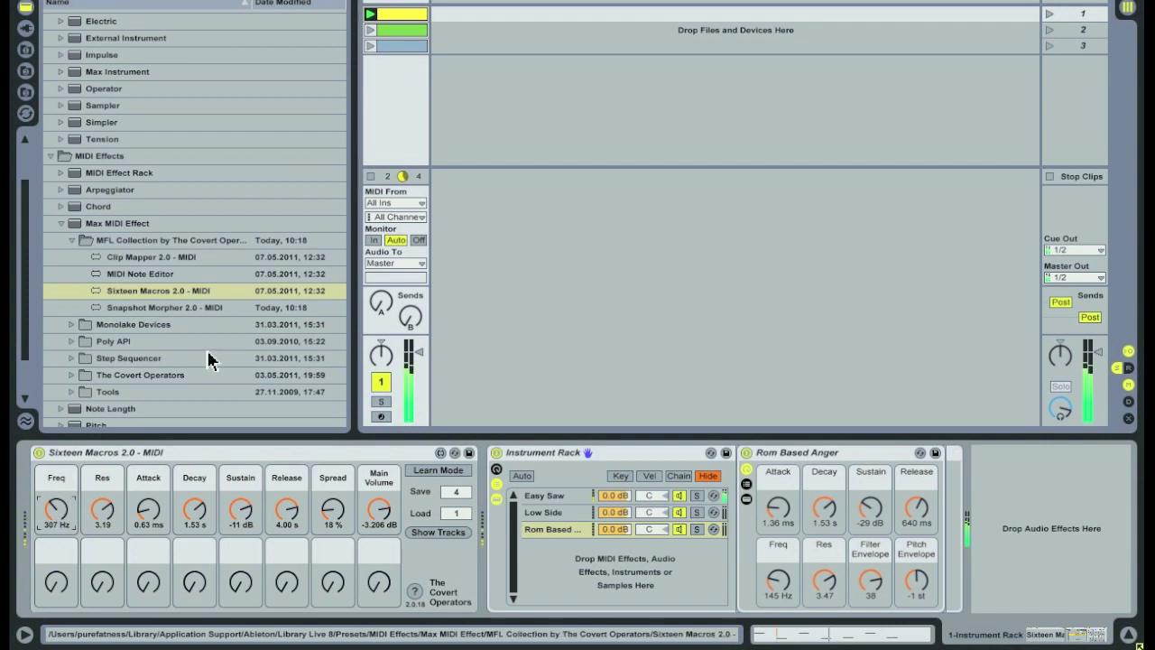
# Launch clip 3, load preset 3, and turn its Freq macro up to 229 Hz
pyautogui.click(371, 46)
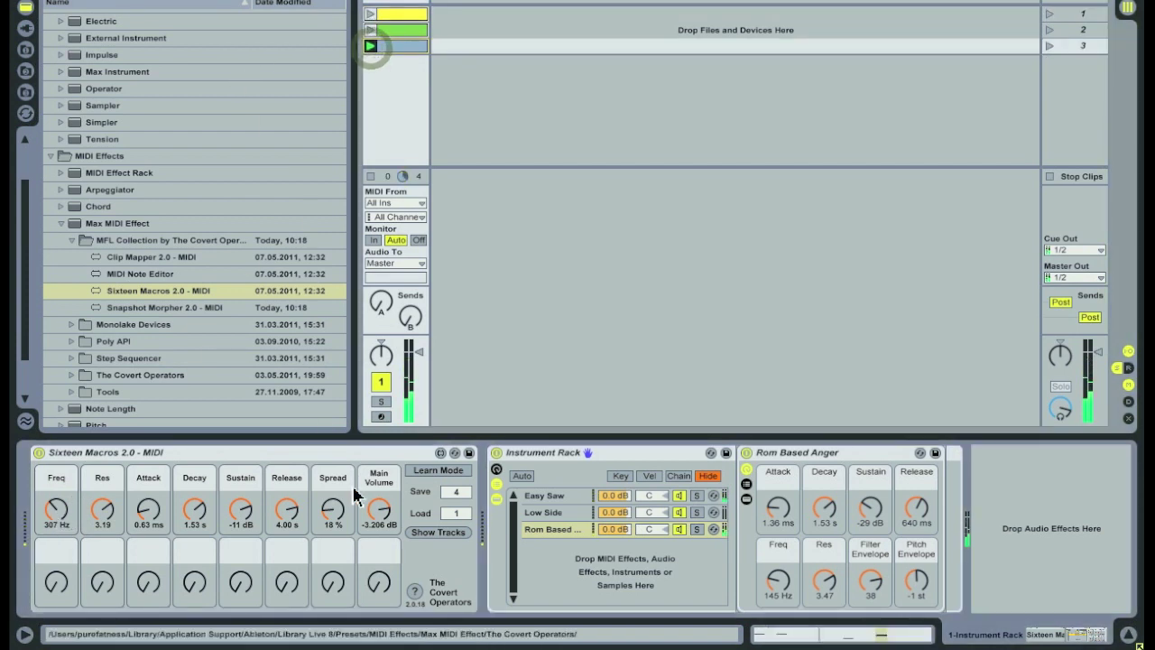
pyautogui.click(465, 520)
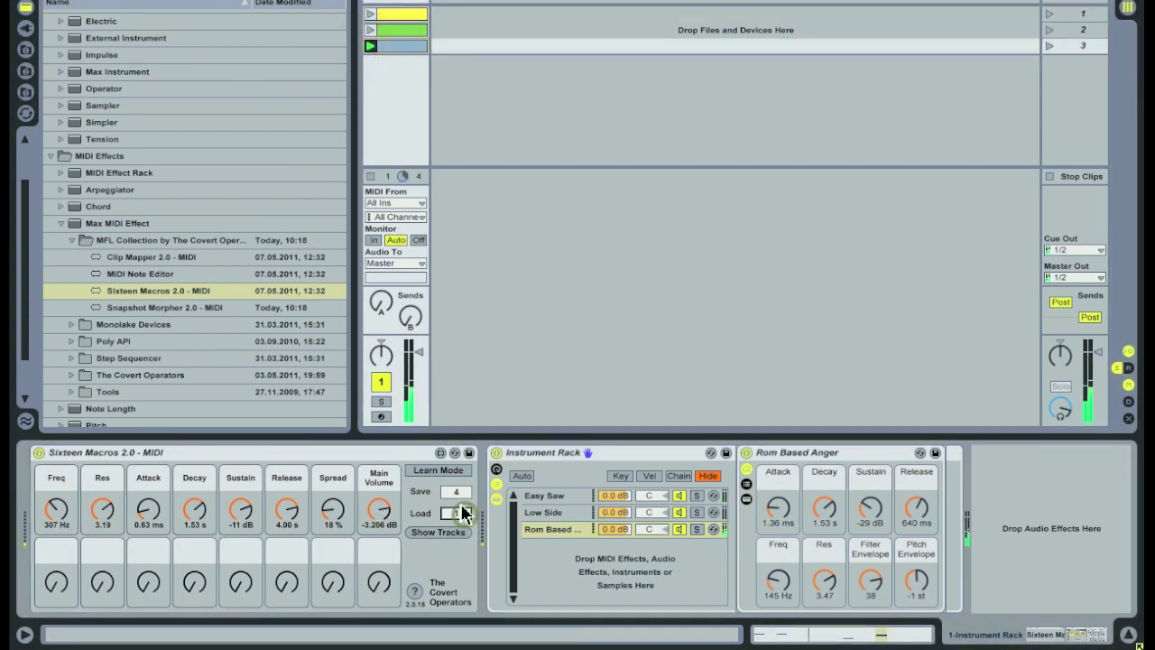
pyautogui.write('3')
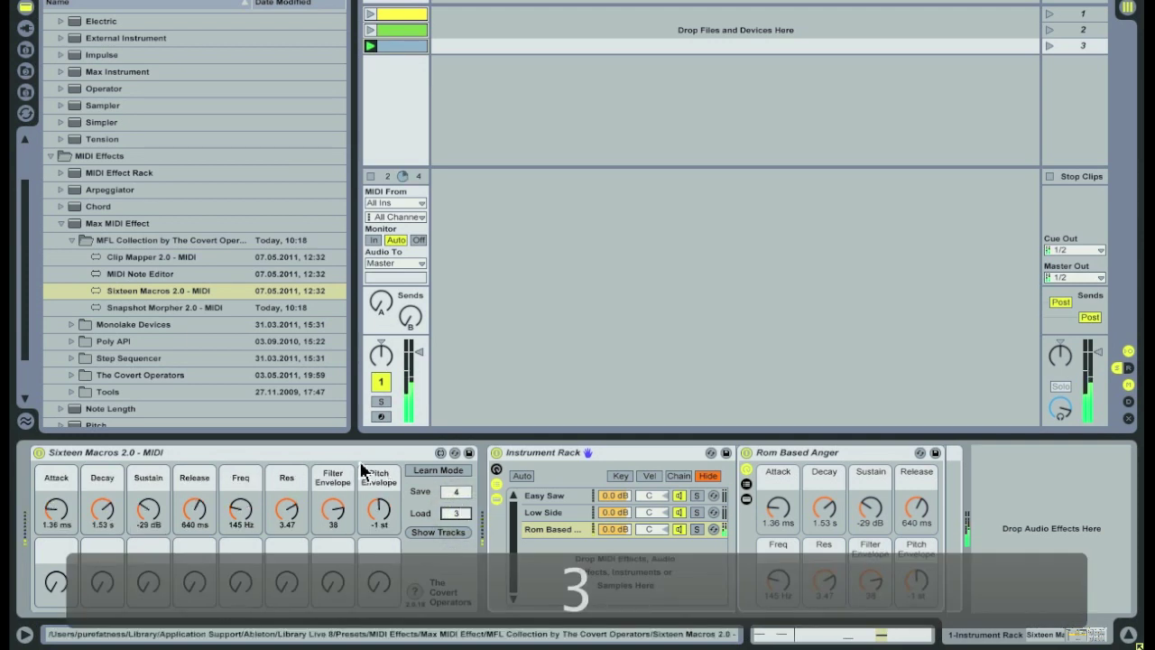
pyautogui.moveTo(239, 509); pyautogui.dragTo(244, 500)
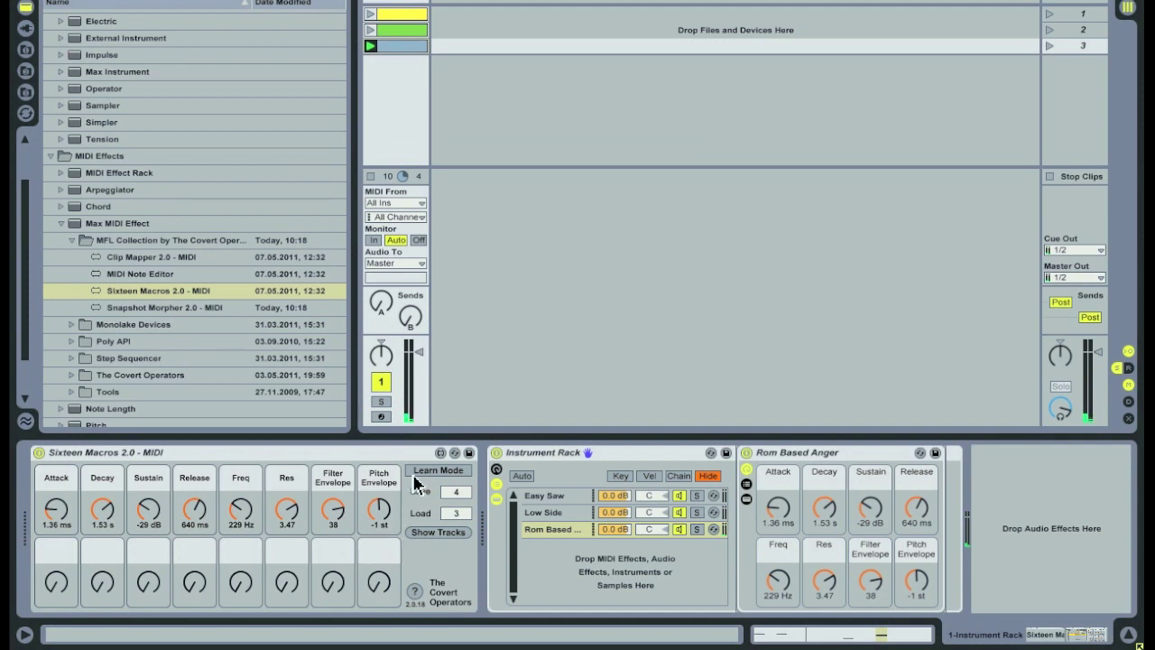
# Learn lower macros 9–12 to Track Volume, Song Tempo, A-Return and B-Return
pyautogui.click(422, 471)
pyautogui.click(52, 564)
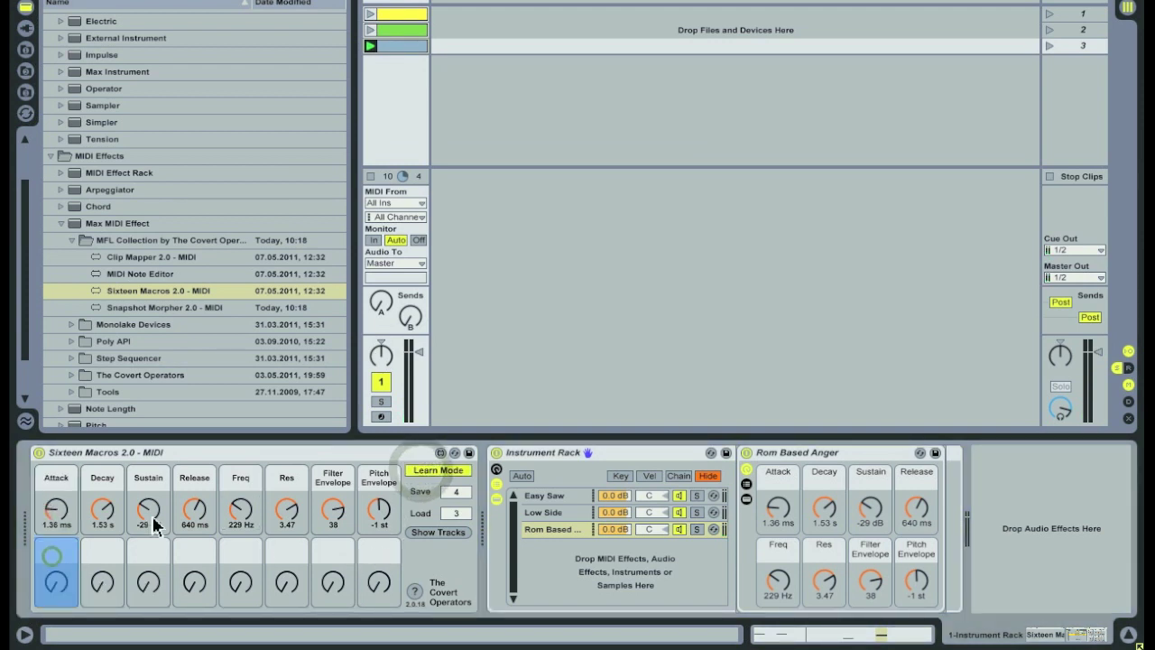
pyautogui.click(419, 357)
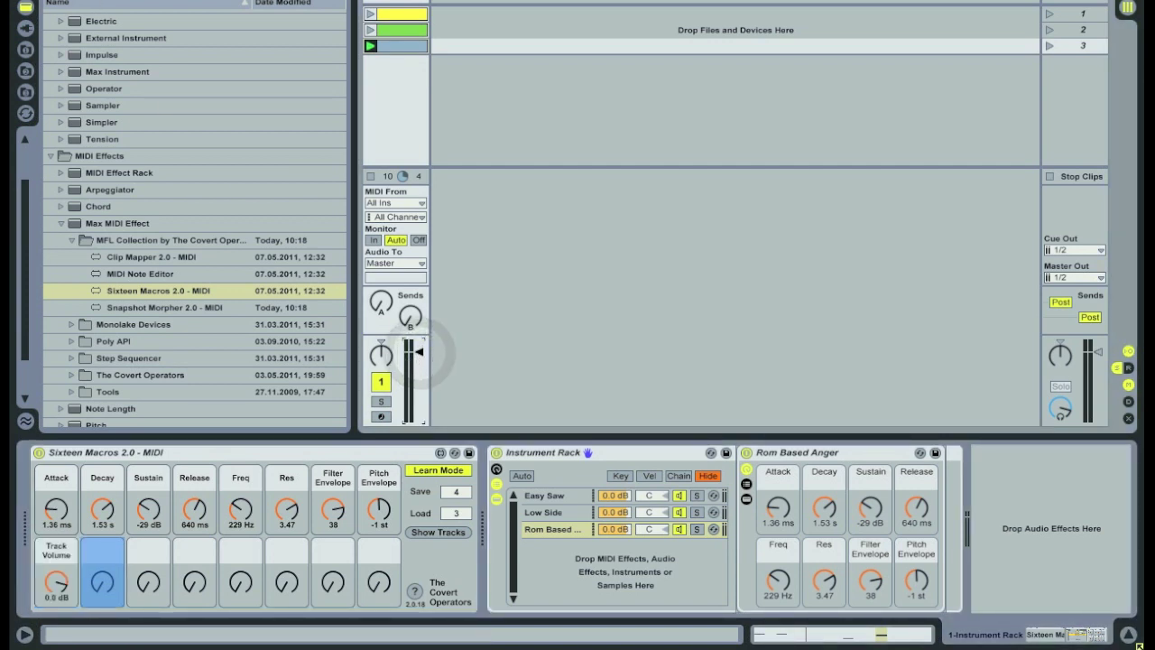
pyautogui.click(425, 2)
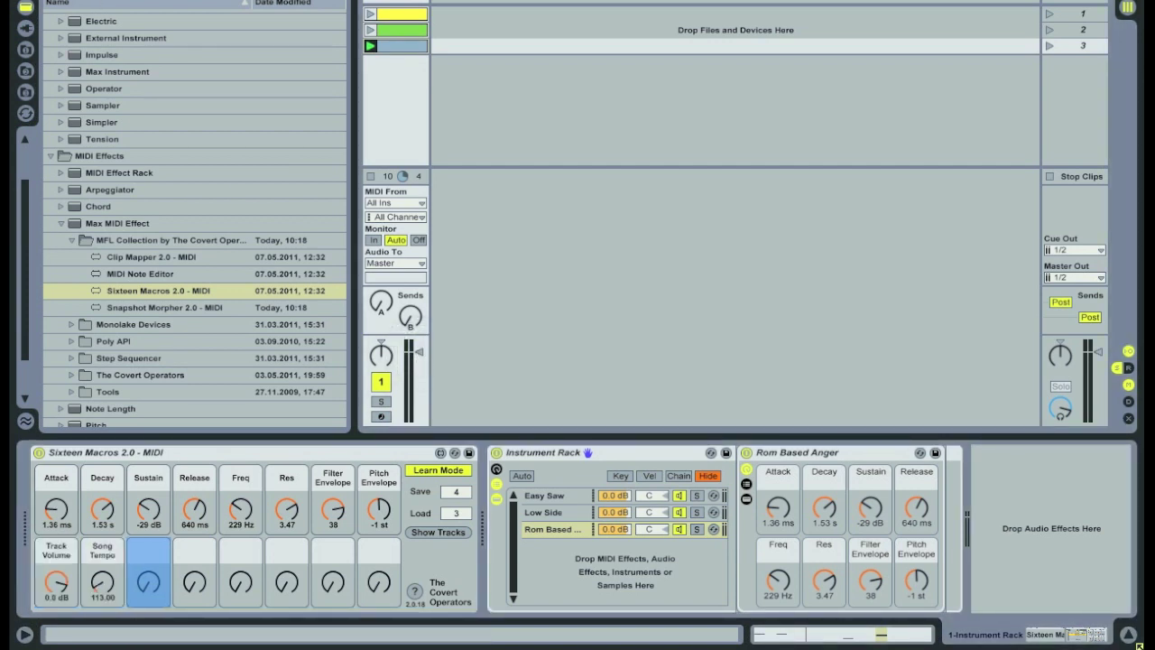
pyautogui.click(380, 303)
pyautogui.click(411, 318)
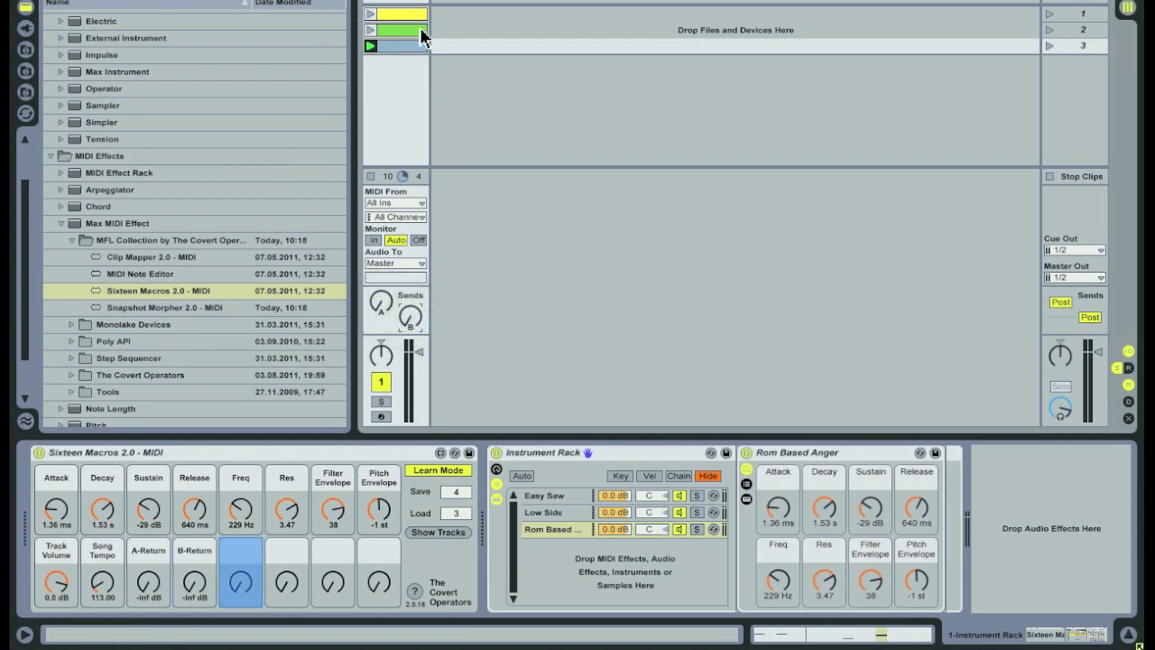
# Map macro 13 to master Track Volume, end Learn Mode to store preset 4, and show tracks
pyautogui.click(1099, 354)
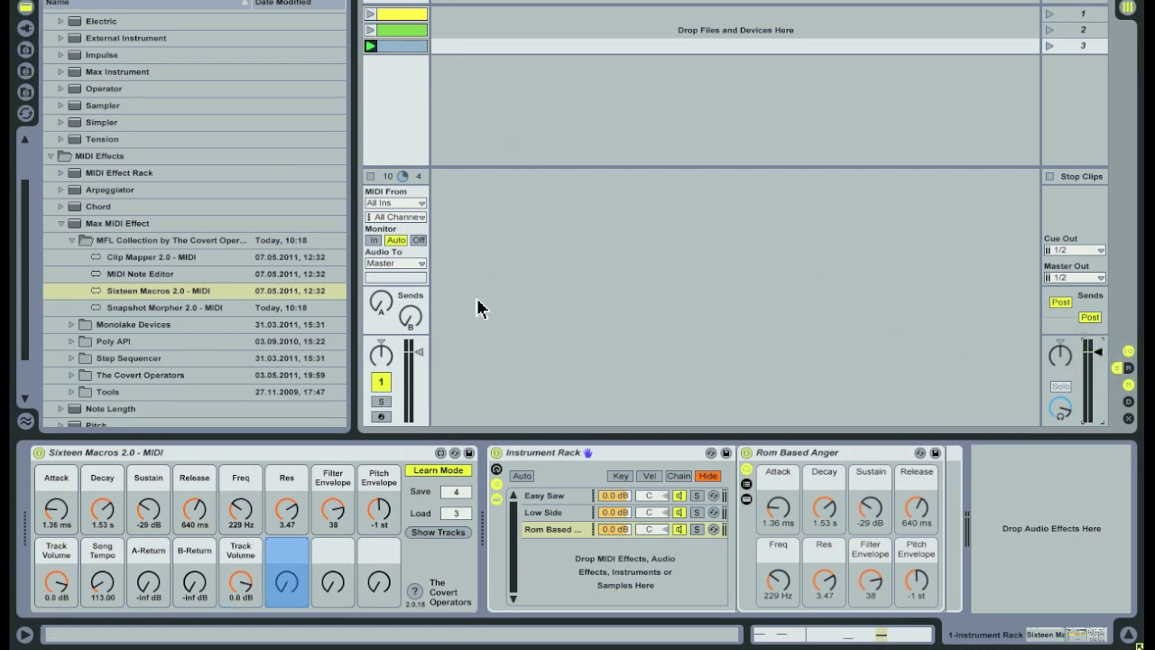
pyautogui.click(435, 478)
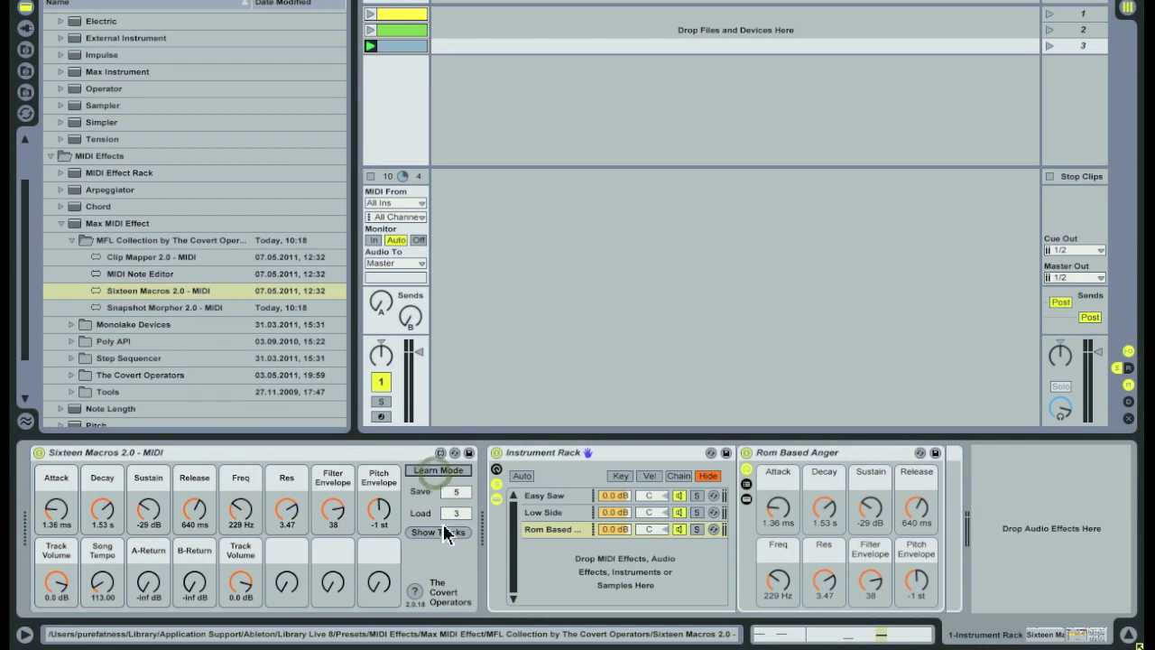
pyautogui.click(439, 531)
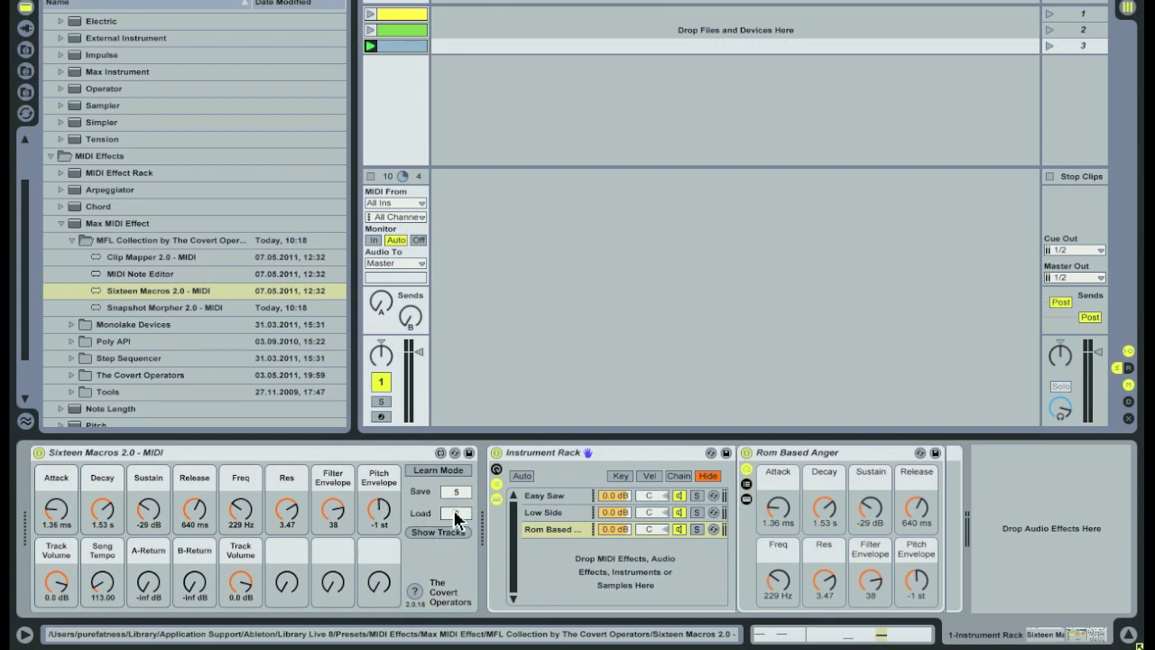
# Load preset 2, then step through presets 4, 2, 1 and 5 to check their macros
pyautogui.click(456, 512)
pyautogui.write('2')
pyautogui.press('Return')
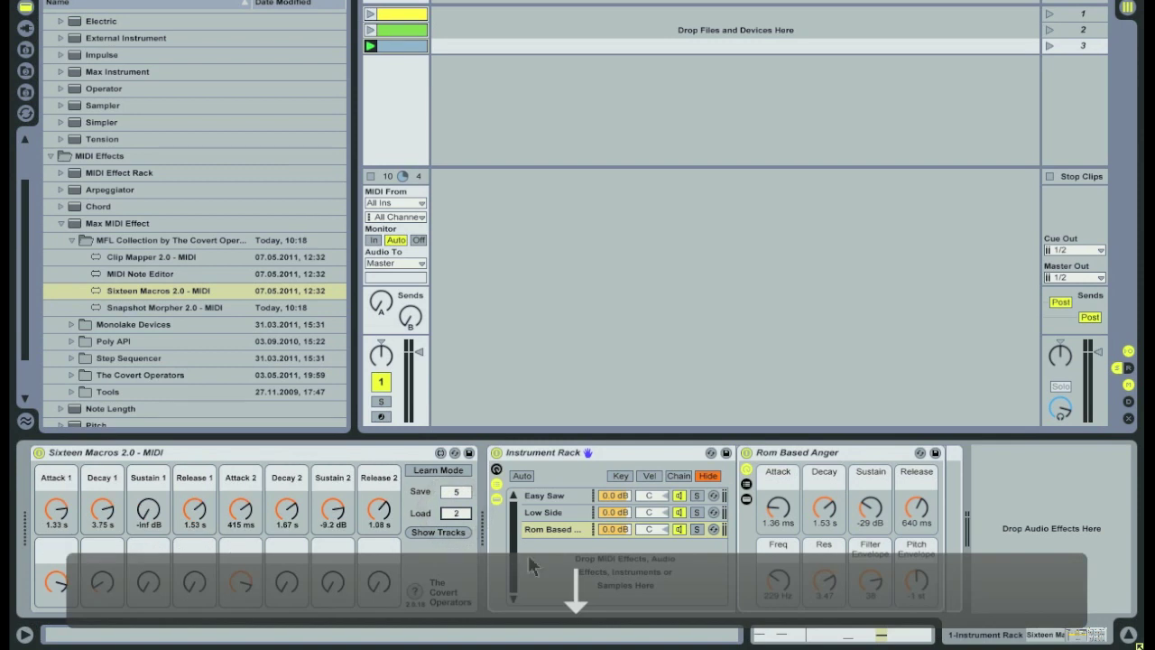
pyautogui.press('Down')
pyautogui.press('Down')
pyautogui.press('Up')
pyautogui.press('Up')
pyautogui.press('Up')
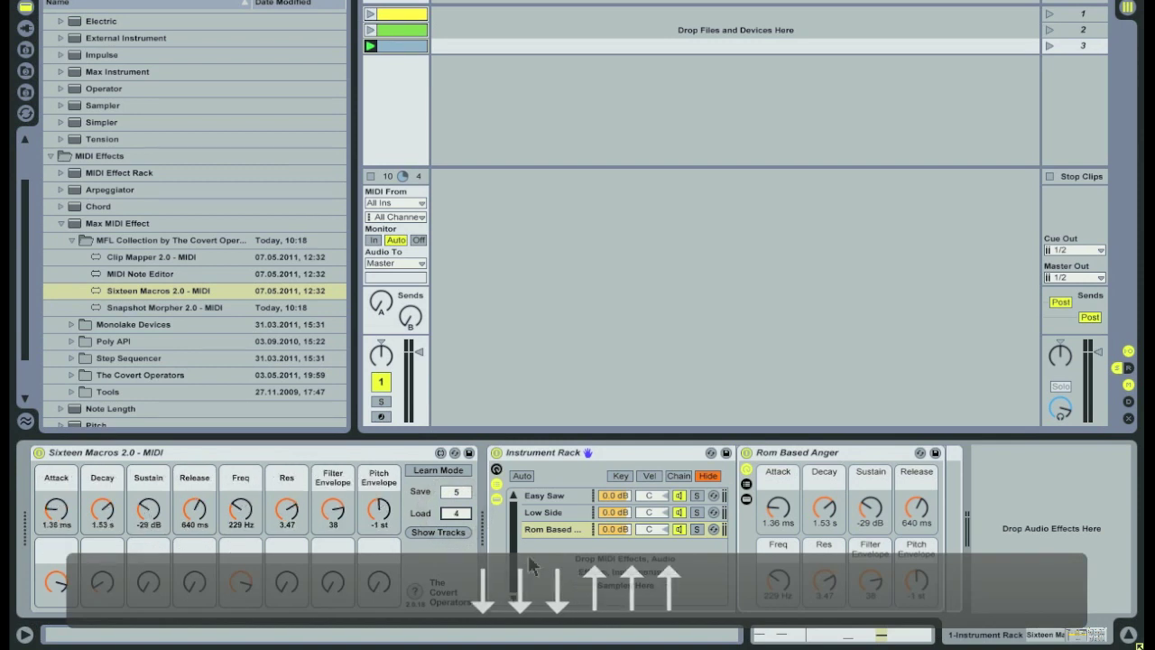
pyautogui.press('Down')
pyautogui.press('Down')
pyautogui.press('Down')
pyautogui.press('Up')
pyautogui.press('Up')
pyautogui.press('Up')
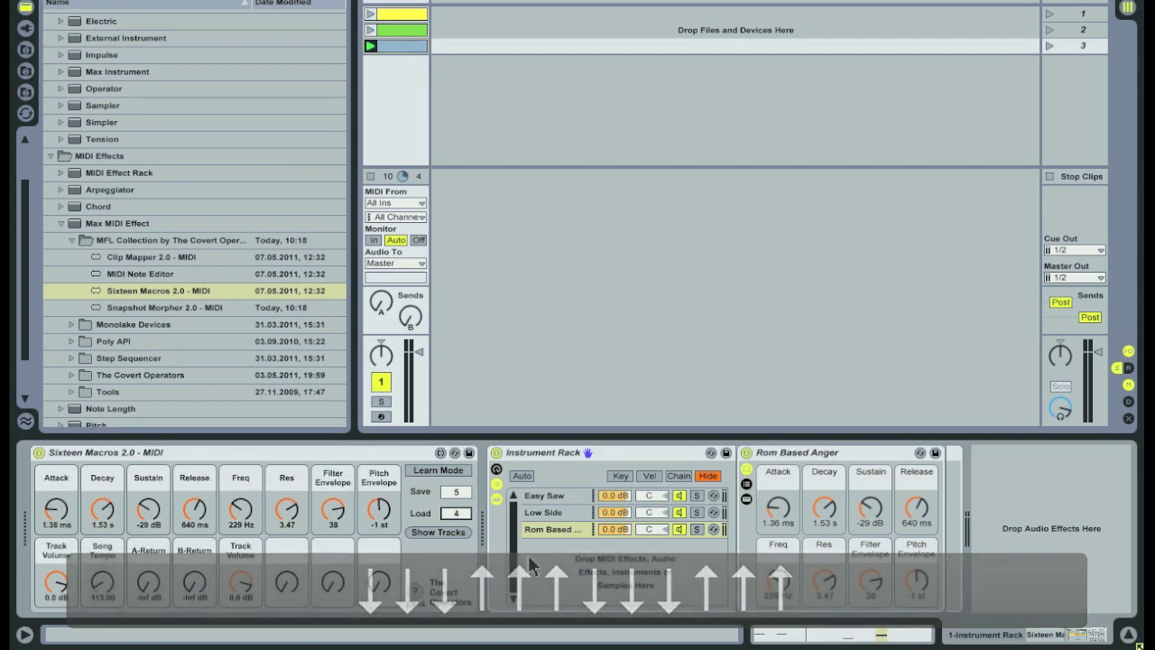
pyautogui.press('Down')
pyautogui.press('Down')
pyautogui.press('Down')
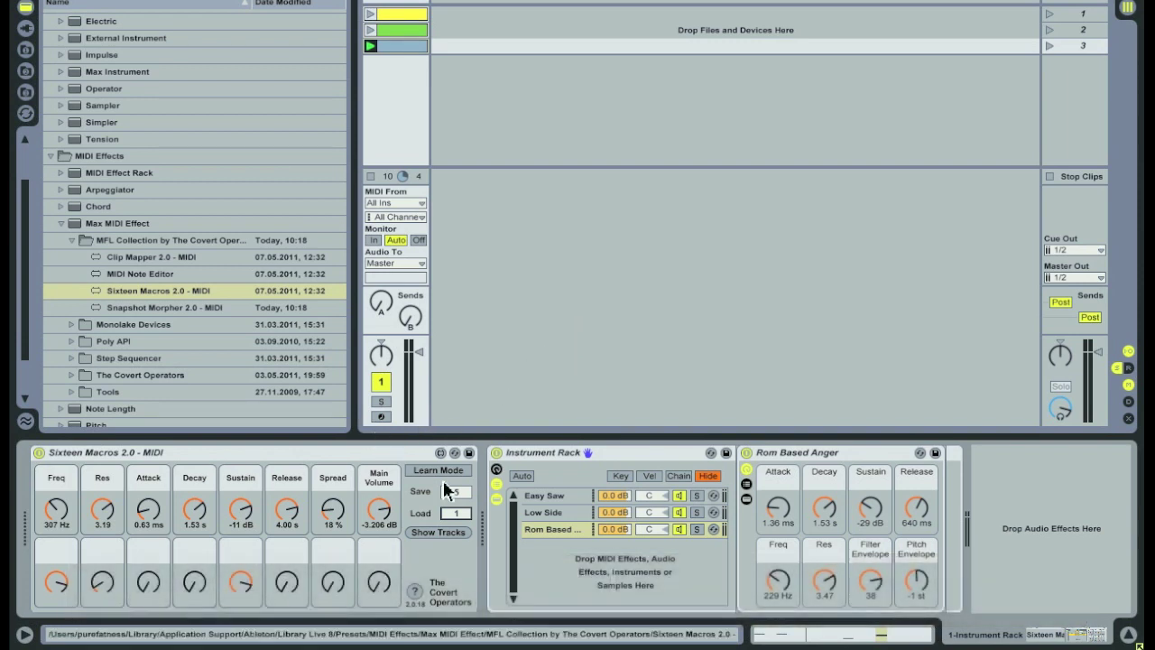
pyautogui.press('Up')
pyautogui.press('Up')
pyautogui.press('Up')
pyautogui.press('Up')
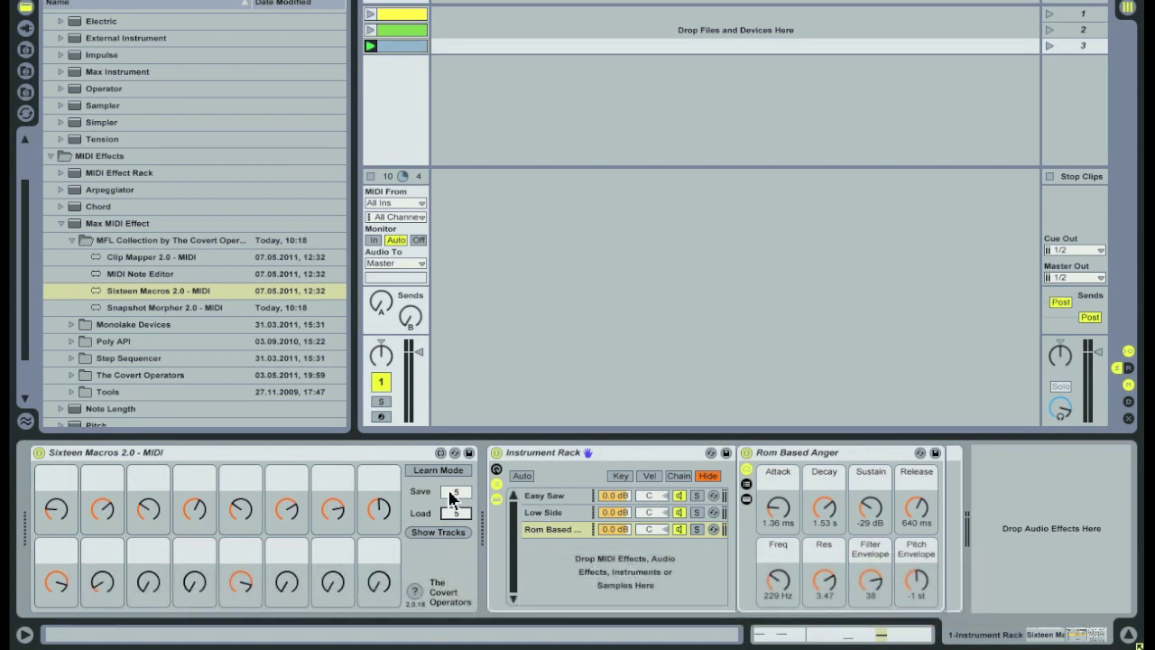
# Set the save slot to 5, then step the loaded preset through 1 and 3
pyautogui.press('Down')
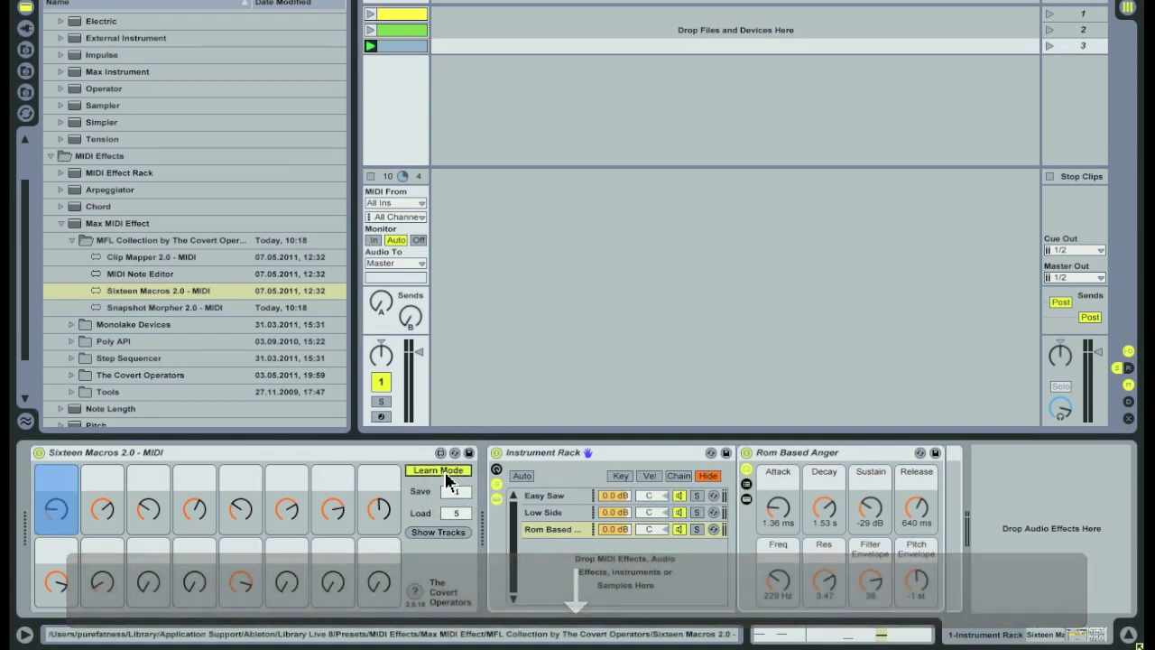
pyautogui.moveTo(451, 490); pyautogui.dragTo(447, 471)
pyautogui.press('Down')
pyautogui.press('Down')
pyautogui.press('Down')
pyautogui.press('Down')
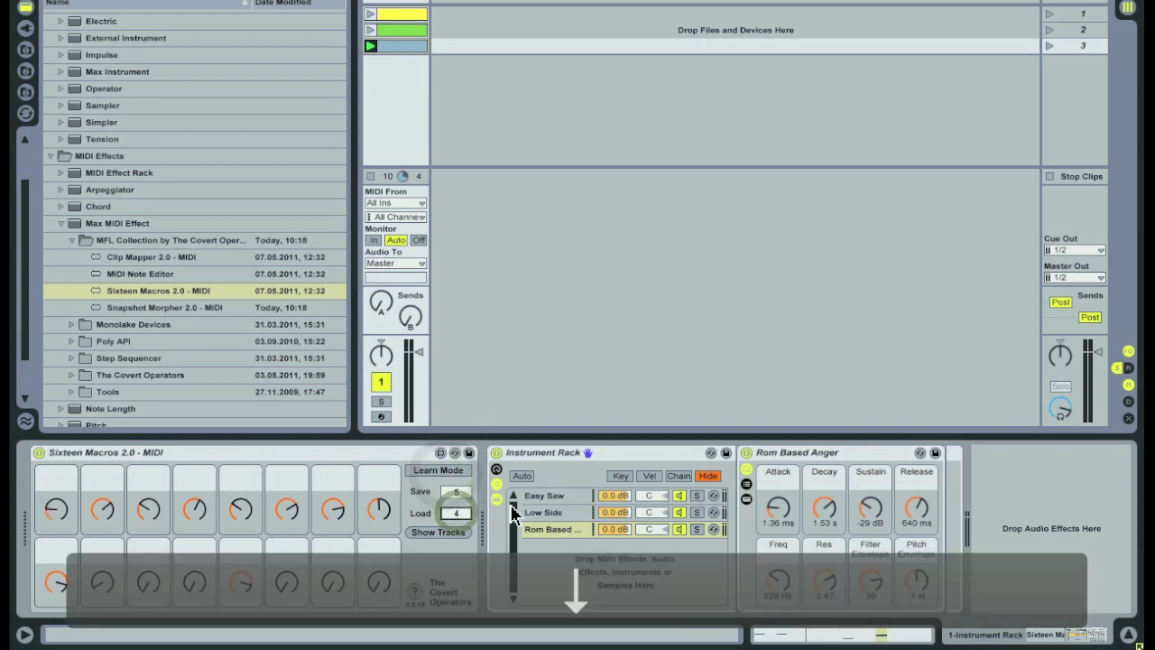
pyautogui.press('Up')
pyautogui.press('Up')
pyautogui.press('Up')
pyautogui.press('Down')
pyautogui.press('Down')
pyautogui.press('Down')
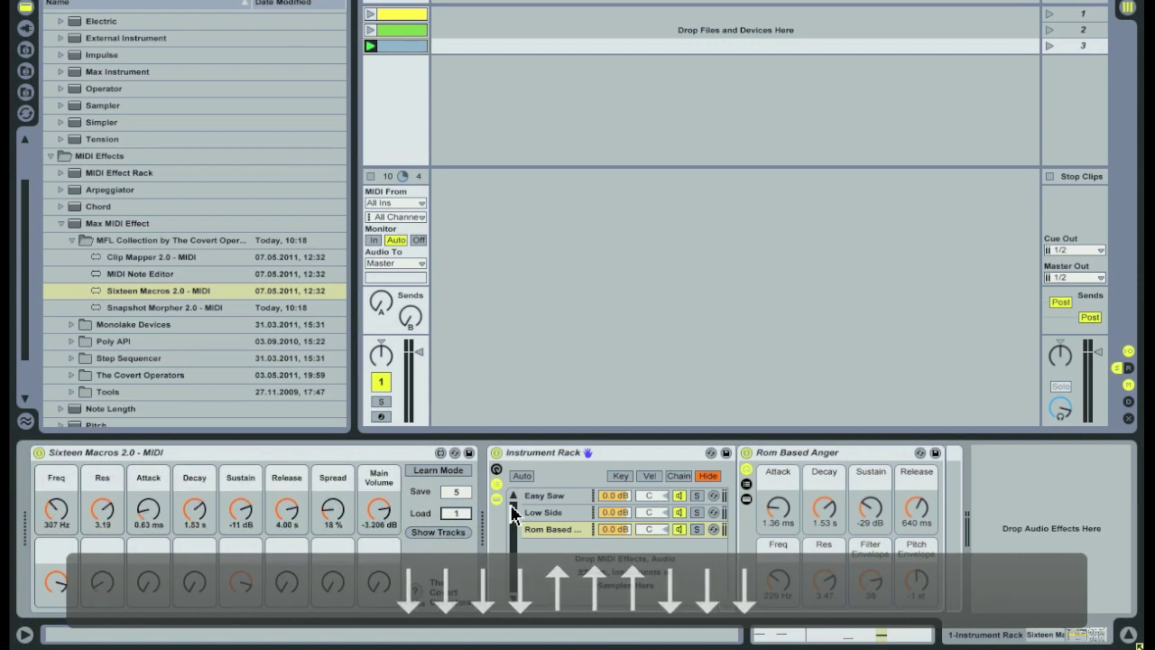
# Add Clip Mapper, map the yellow first clip to slot 1, and launch it to recall Preset 1
pyautogui.click(554, 393)
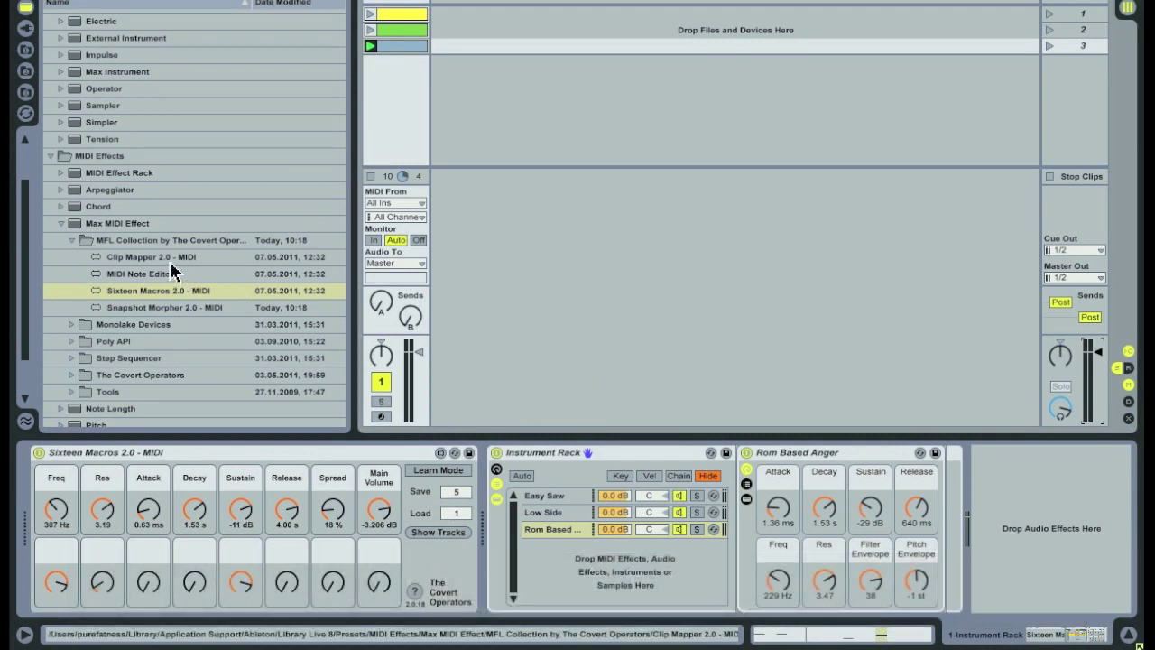
pyautogui.moveTo(169, 259); pyautogui.dragTo(488, 477)
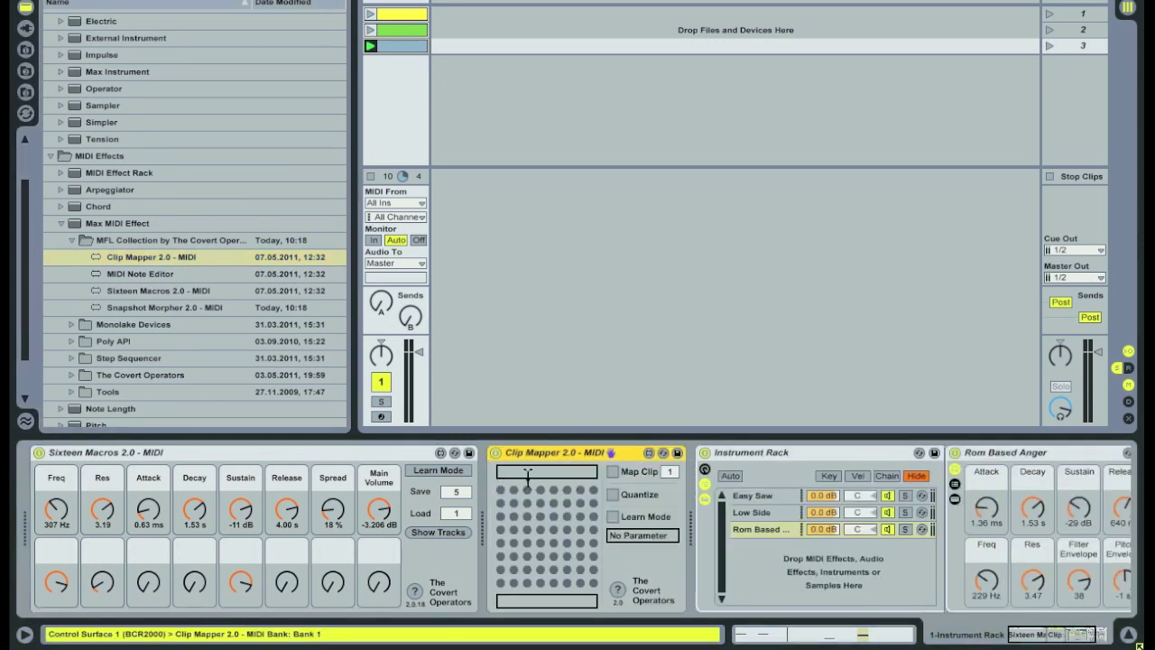
pyautogui.click(670, 470)
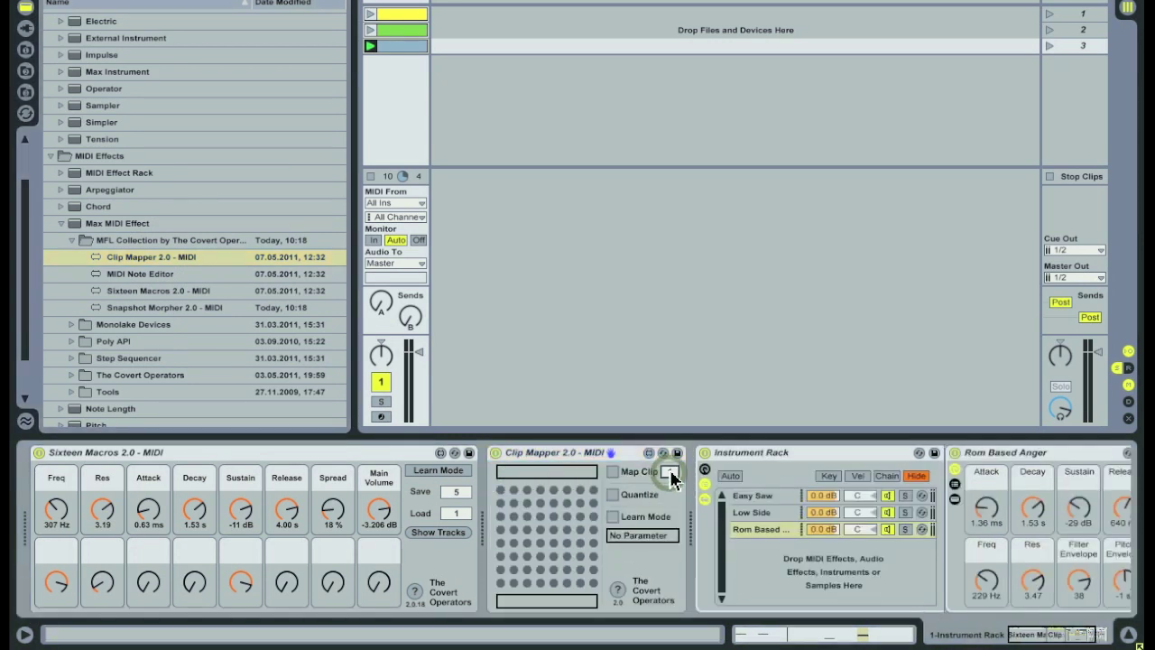
pyautogui.click(613, 472)
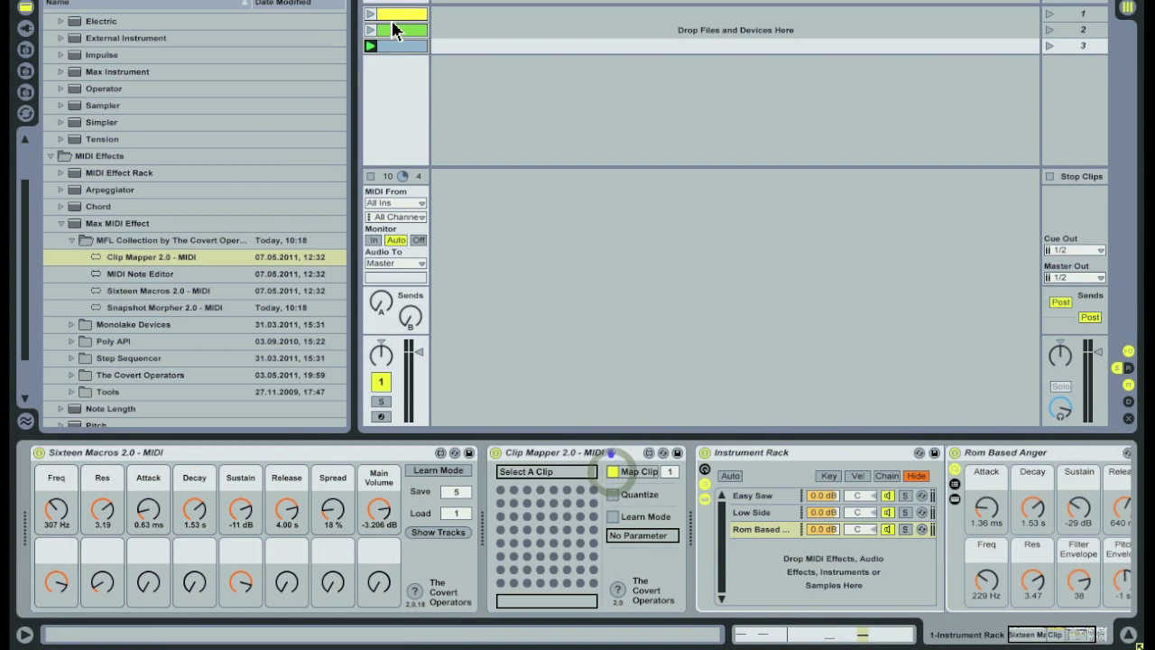
pyautogui.click(395, 15)
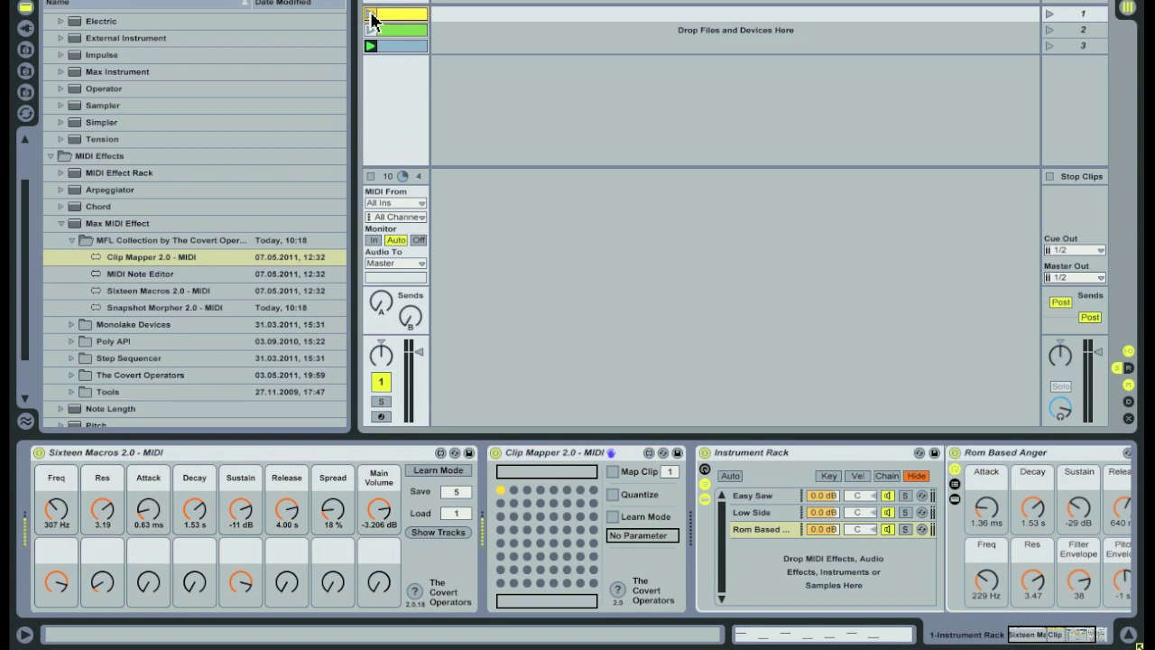
pyautogui.click(370, 14)
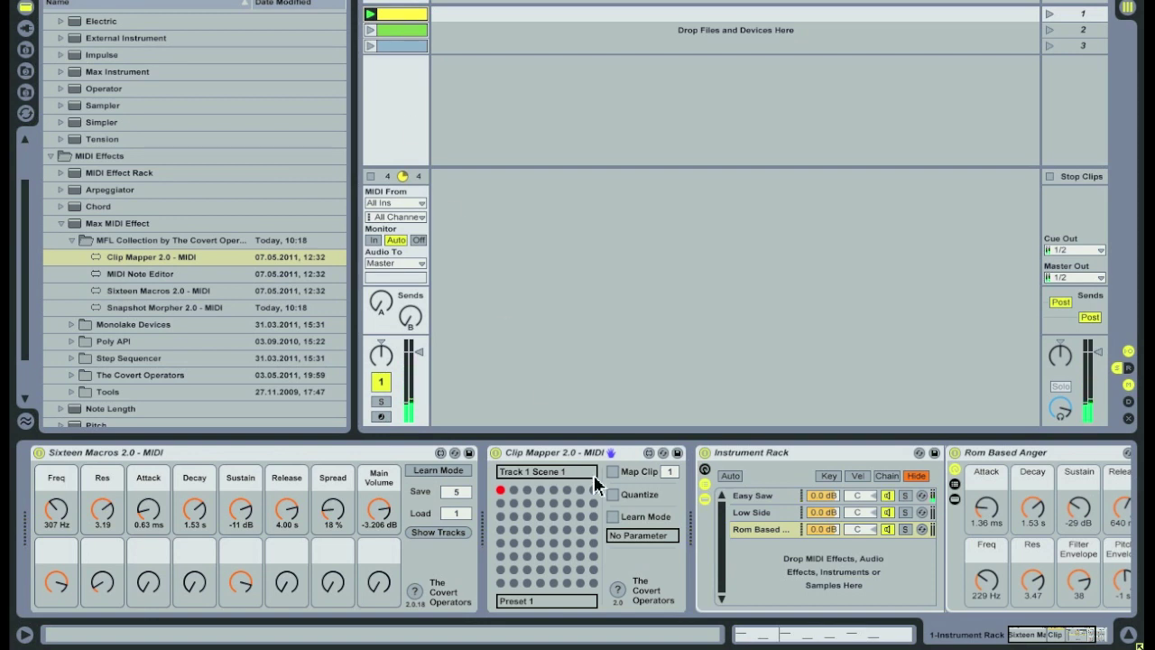
# Learn the Sixteen Macros Load value into Clip Mapper, relaunch clip 1, and arm slot 2 mapping
pyautogui.click(613, 516)
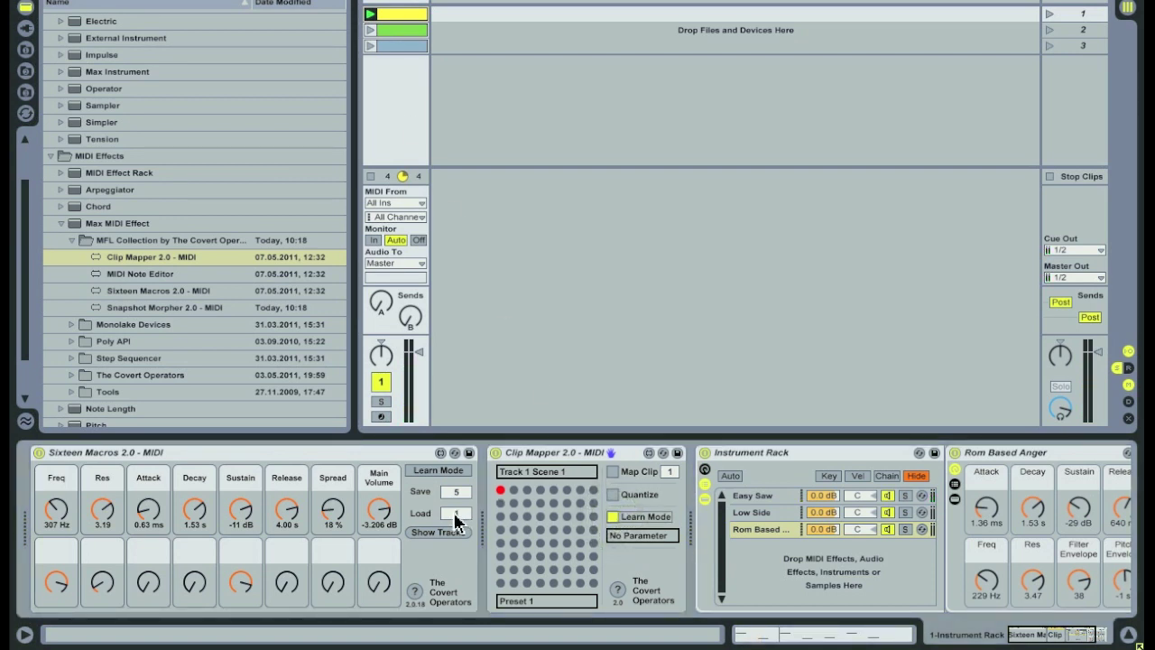
pyautogui.click(454, 514)
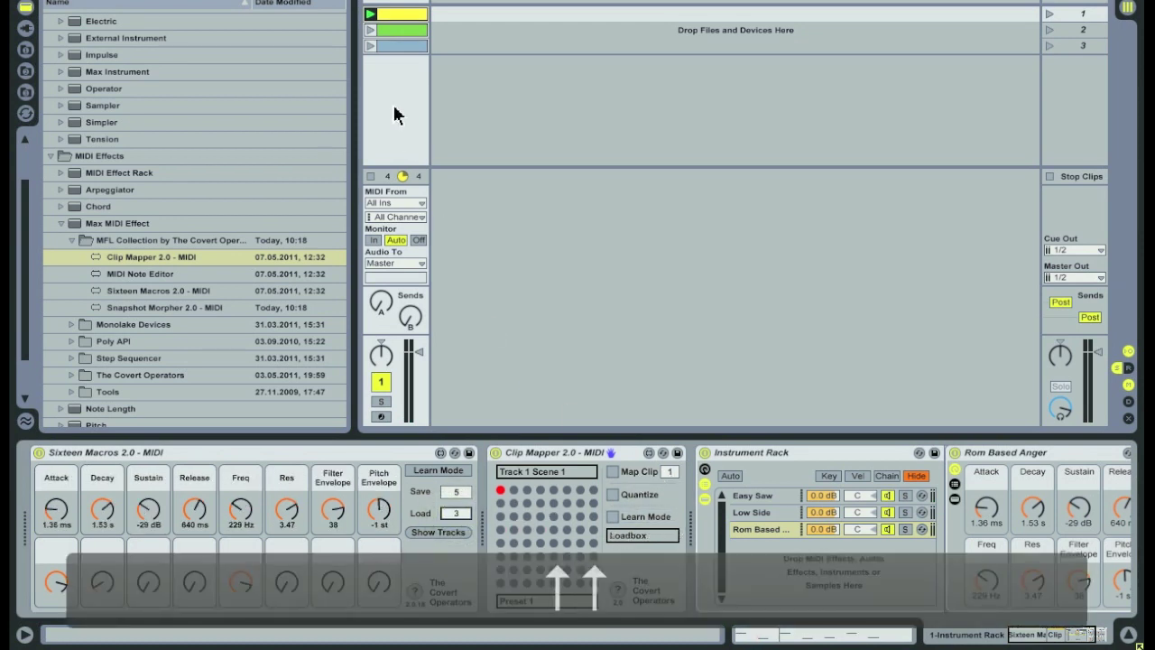
pyautogui.click(370, 15)
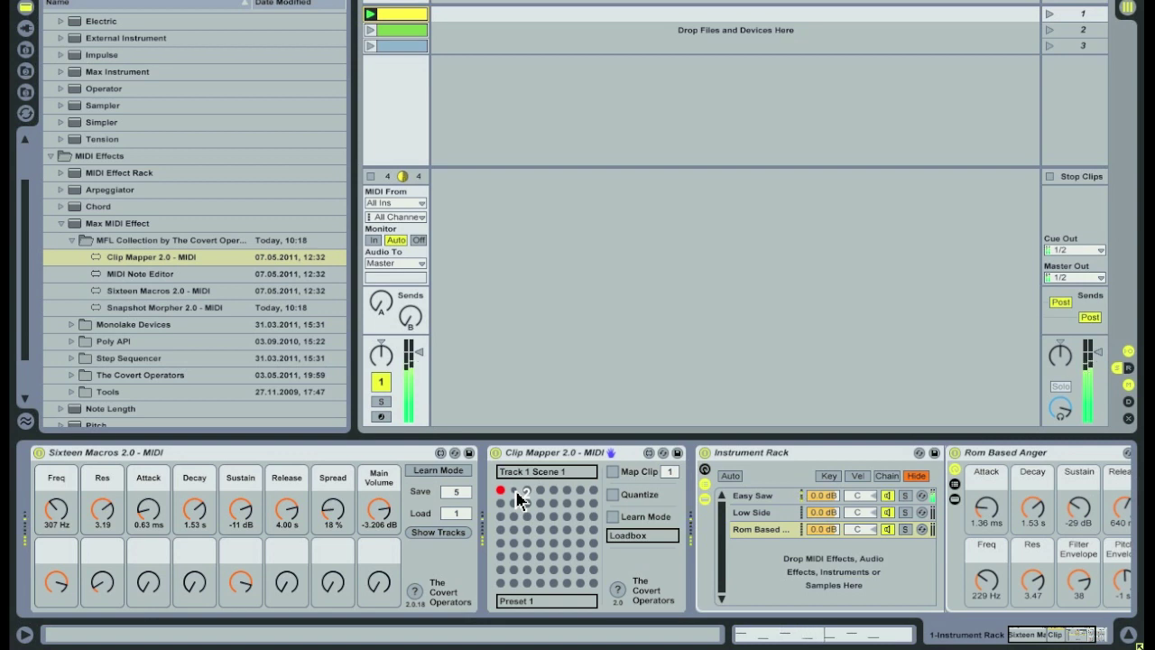
pyautogui.click(515, 490)
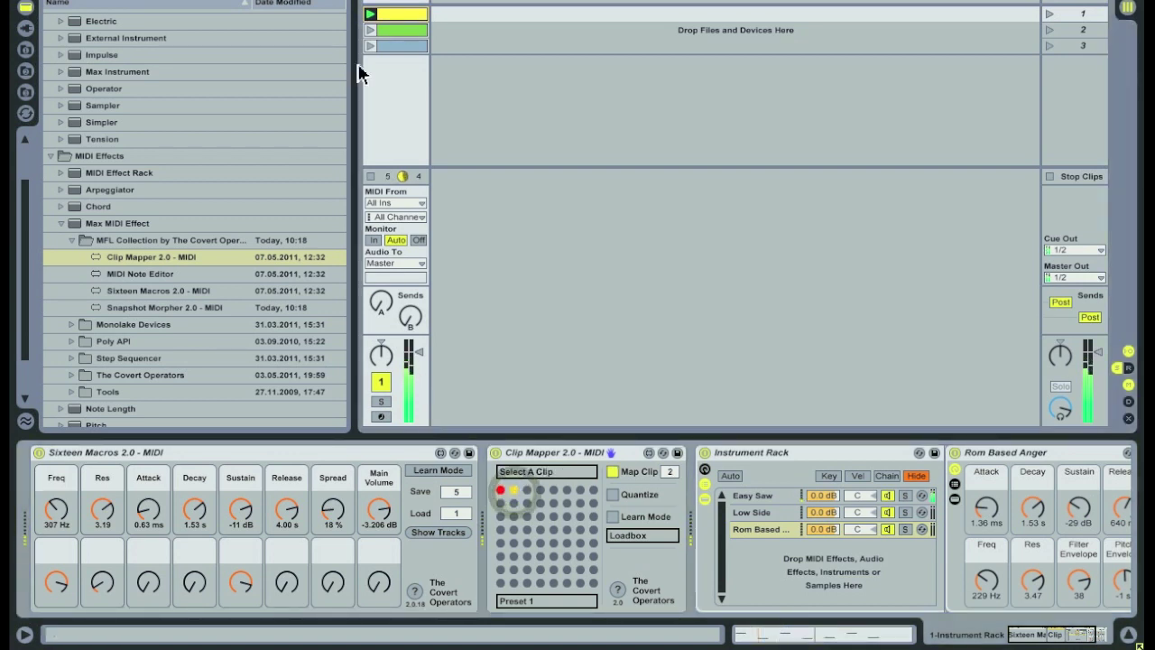
# Map the green clip 2 to Clip Mapper slot 2 and the blue clip 3 to slot 3
pyautogui.click(408, 35)
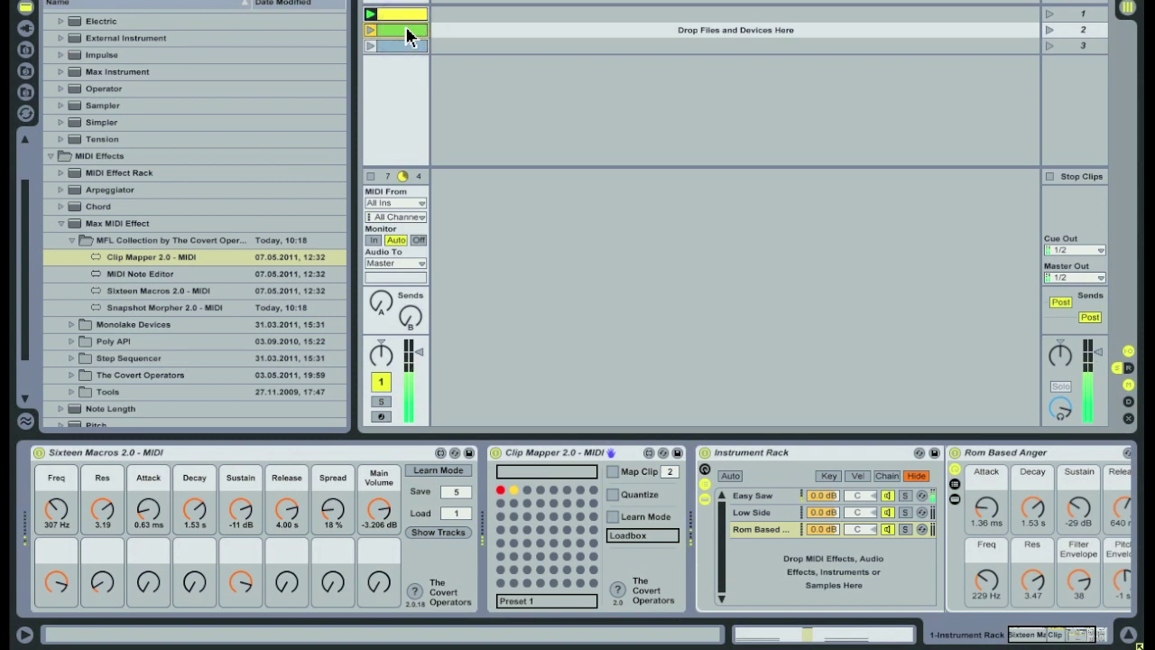
pyautogui.click(526, 491)
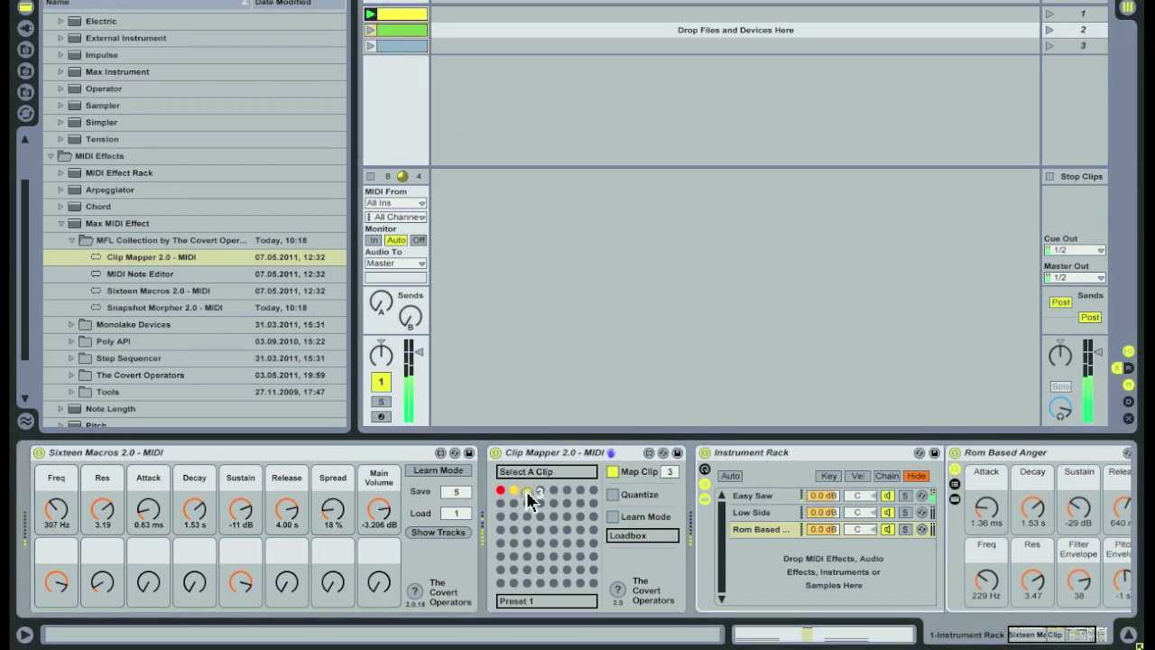
pyautogui.click(392, 44)
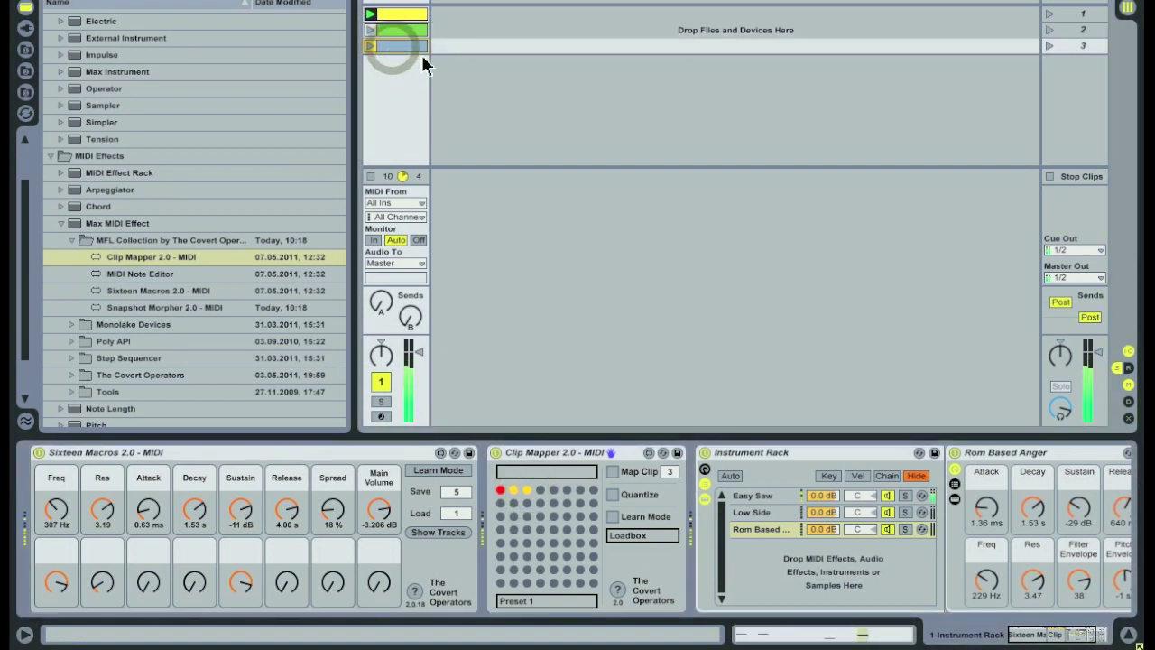
# Launch clips 2, 3 and 2 again to check that Presets 2 and 3 are recalled
pyautogui.click(371, 30)
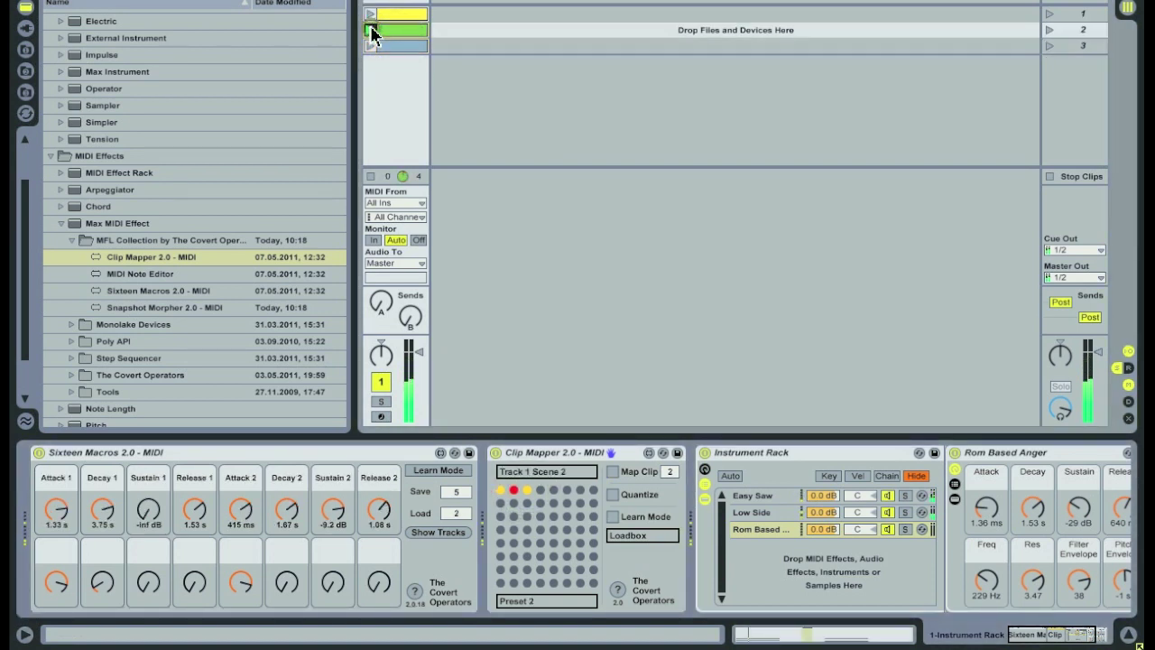
pyautogui.click(367, 43)
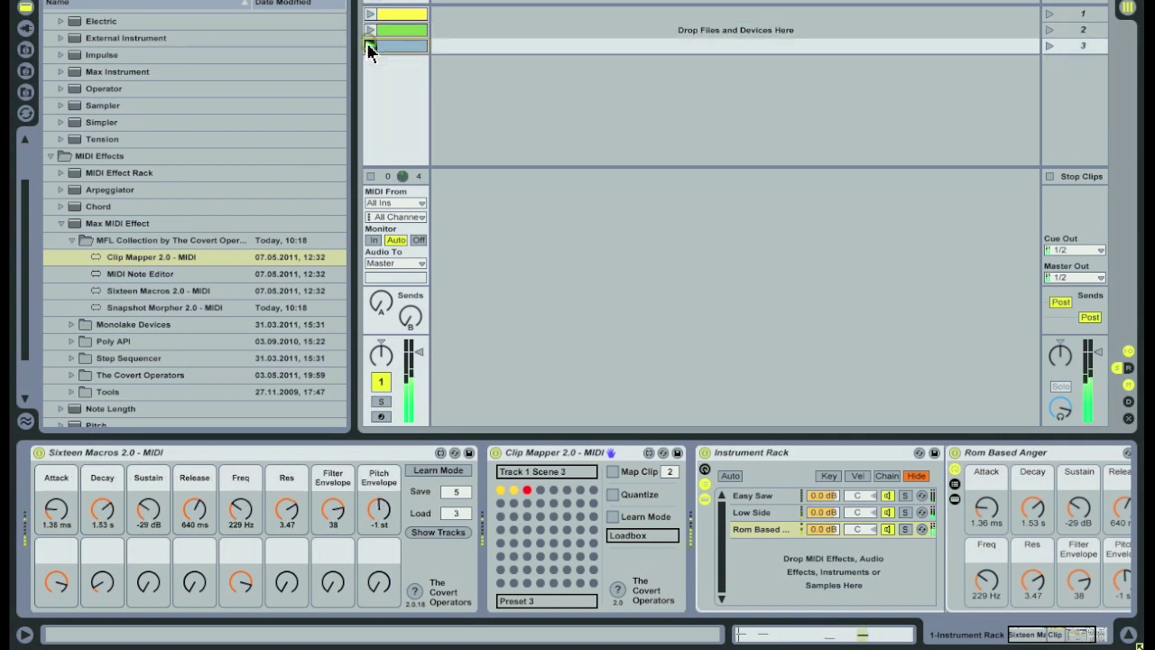
pyautogui.click(370, 31)
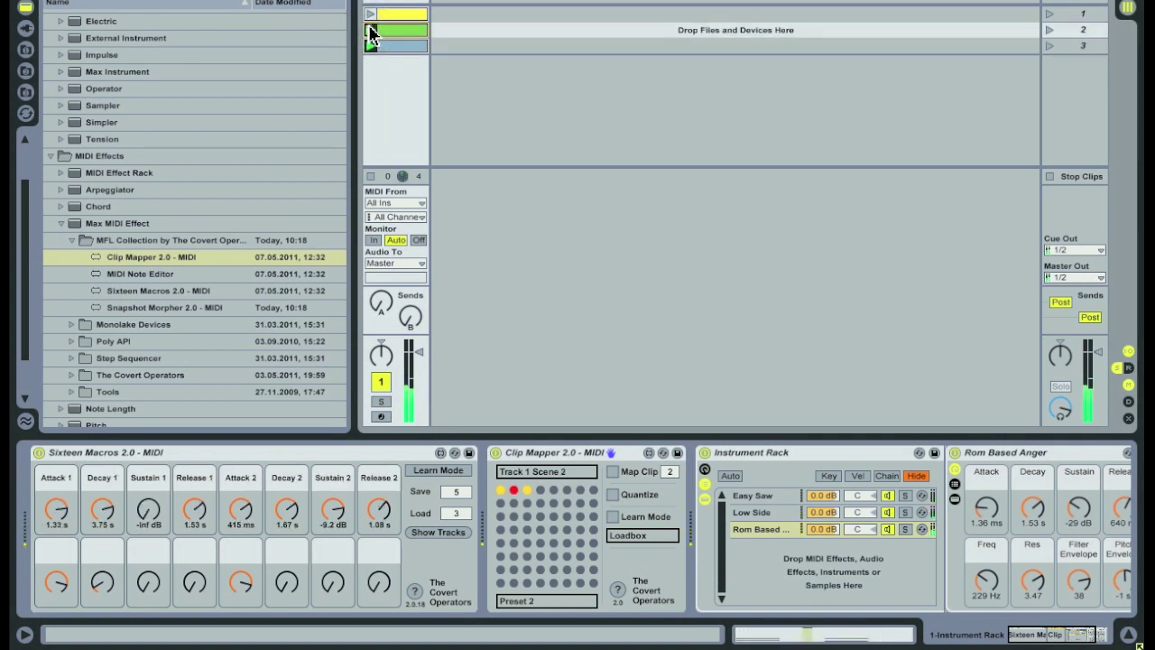
# Launch clips 1, 2 and 3 in turn to recall Presets 1, 2 and 3
pyautogui.click(370, 15)
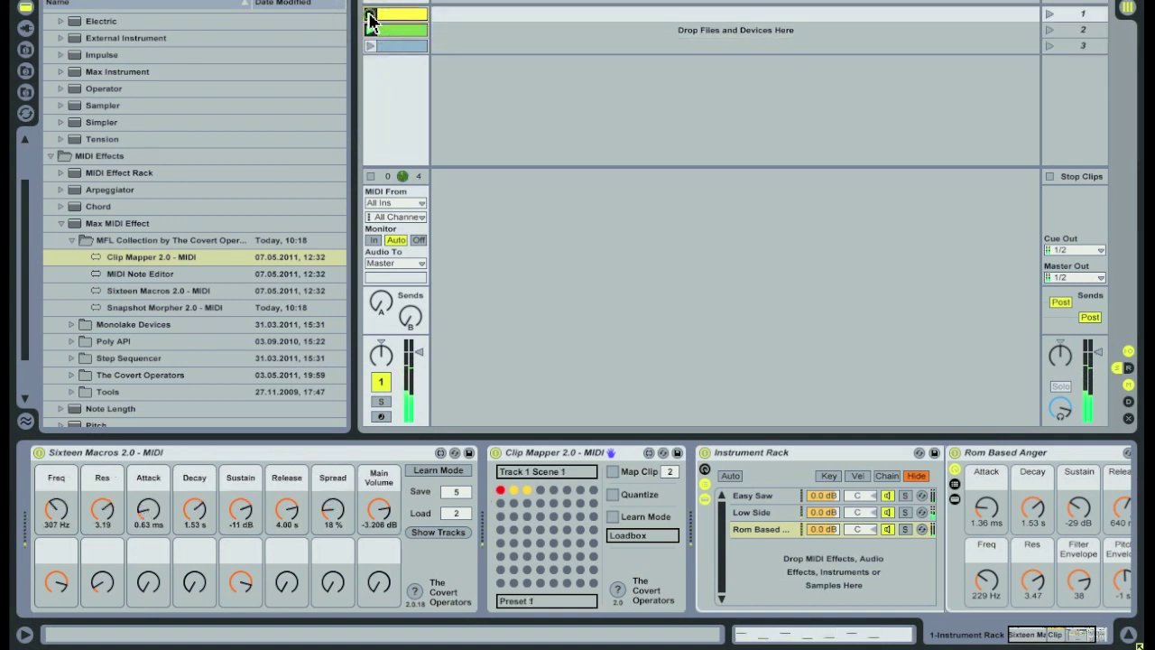
pyautogui.click(370, 30)
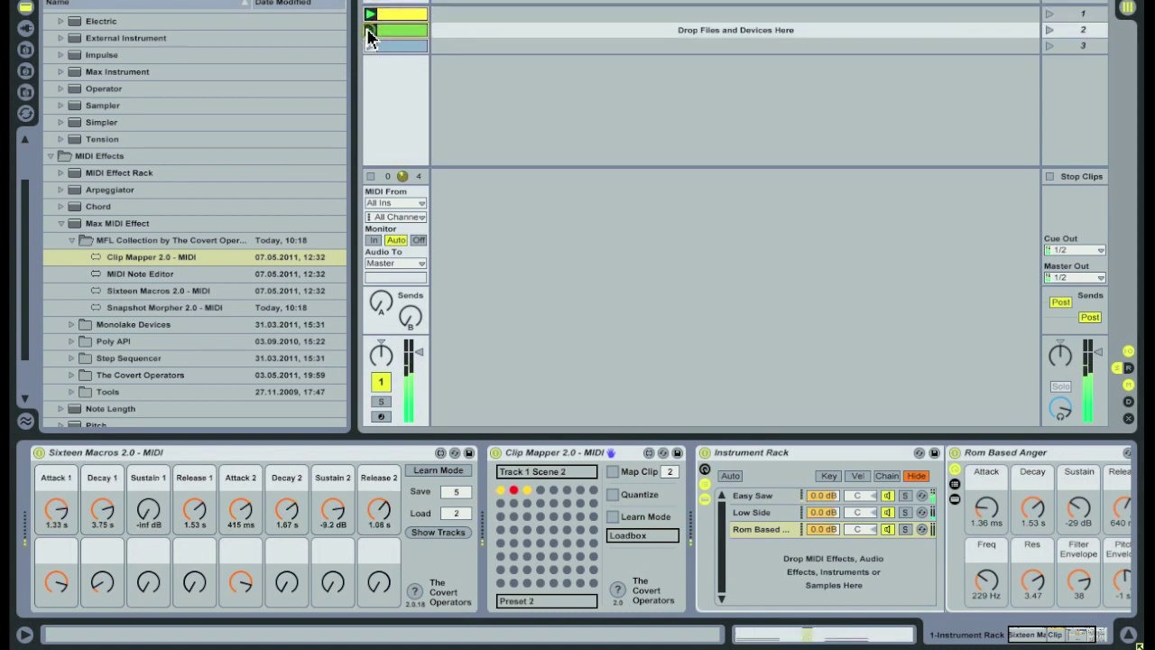
pyautogui.click(370, 46)
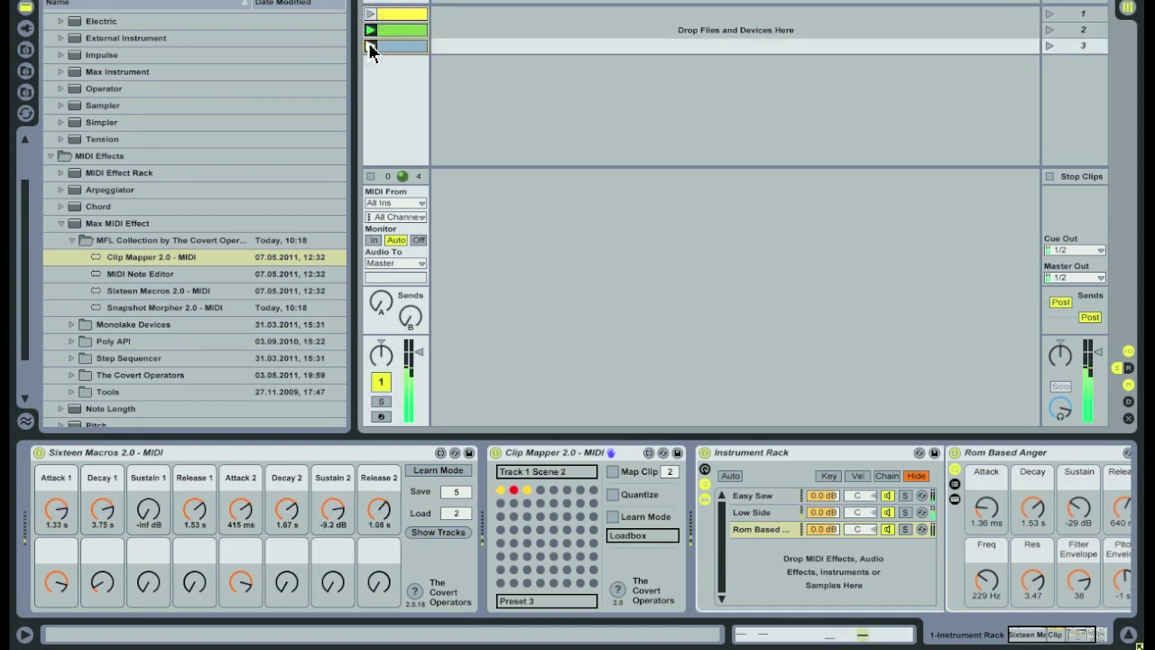
# Turn on Clip Mapper's Quantize option and relaunch clips 1 and 2
pyautogui.click(613, 495)
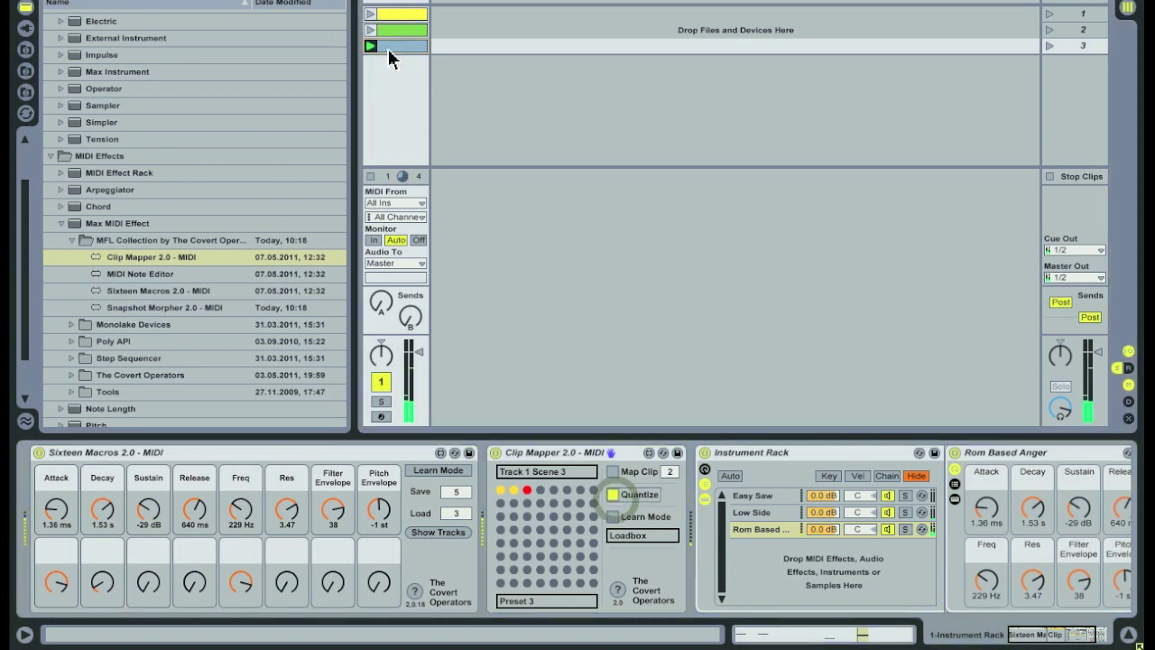
pyautogui.click(370, 15)
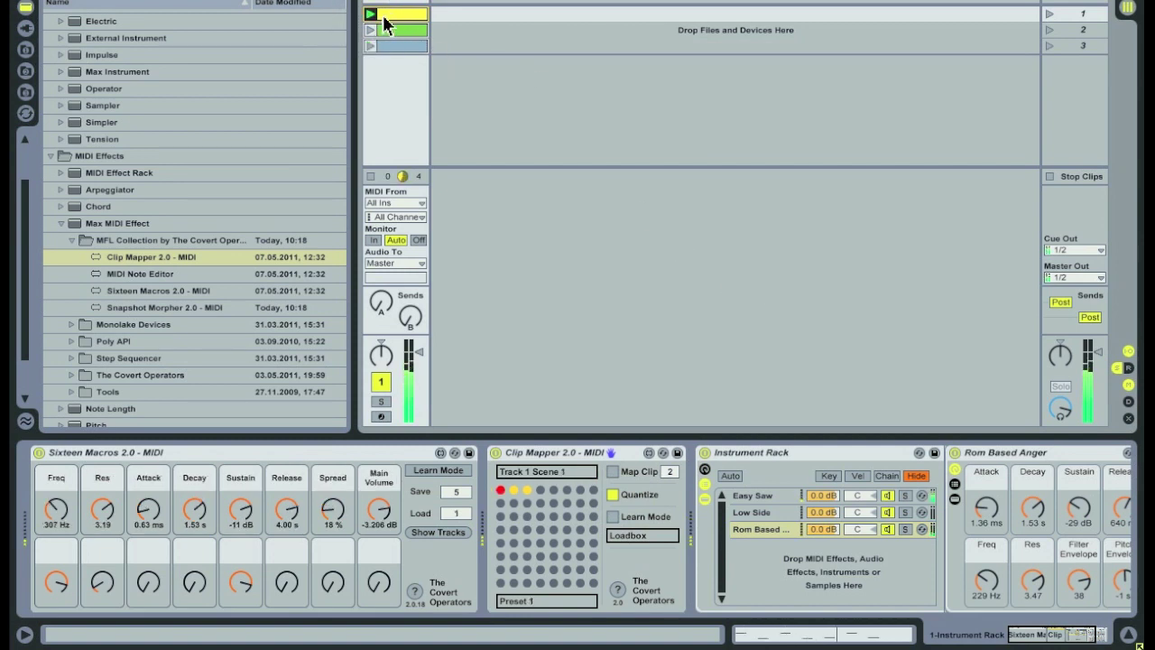
pyautogui.click(371, 29)
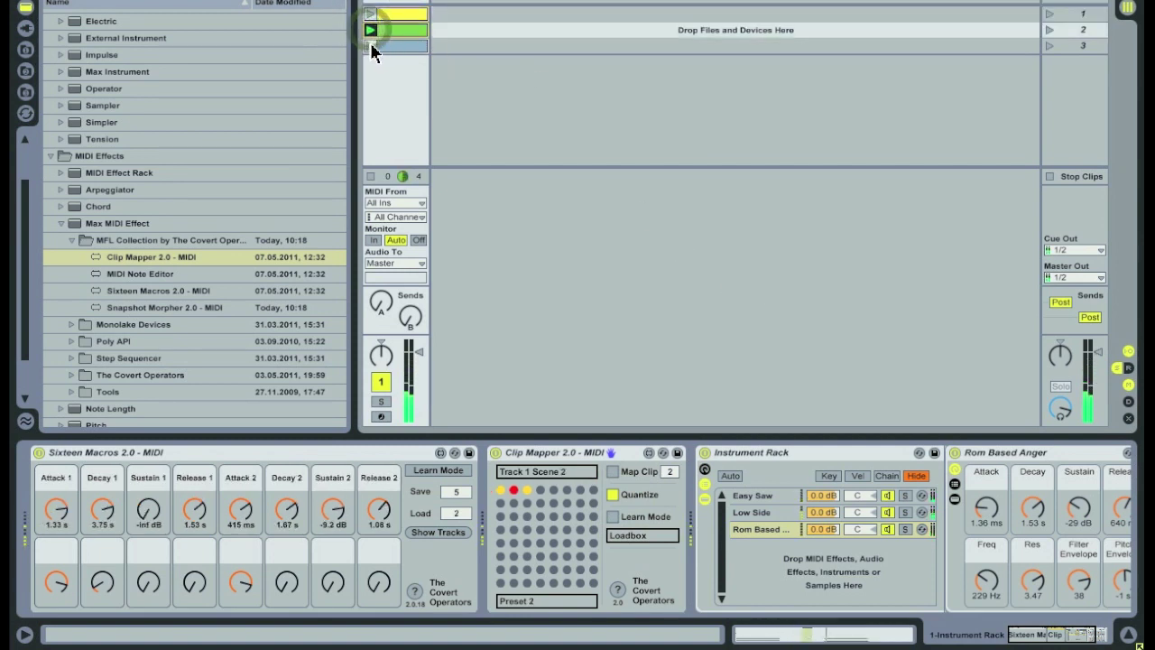
# Launch clips 3 and 1, switch Quantize off, then launch clips 2 and 3
pyautogui.click(370, 45)
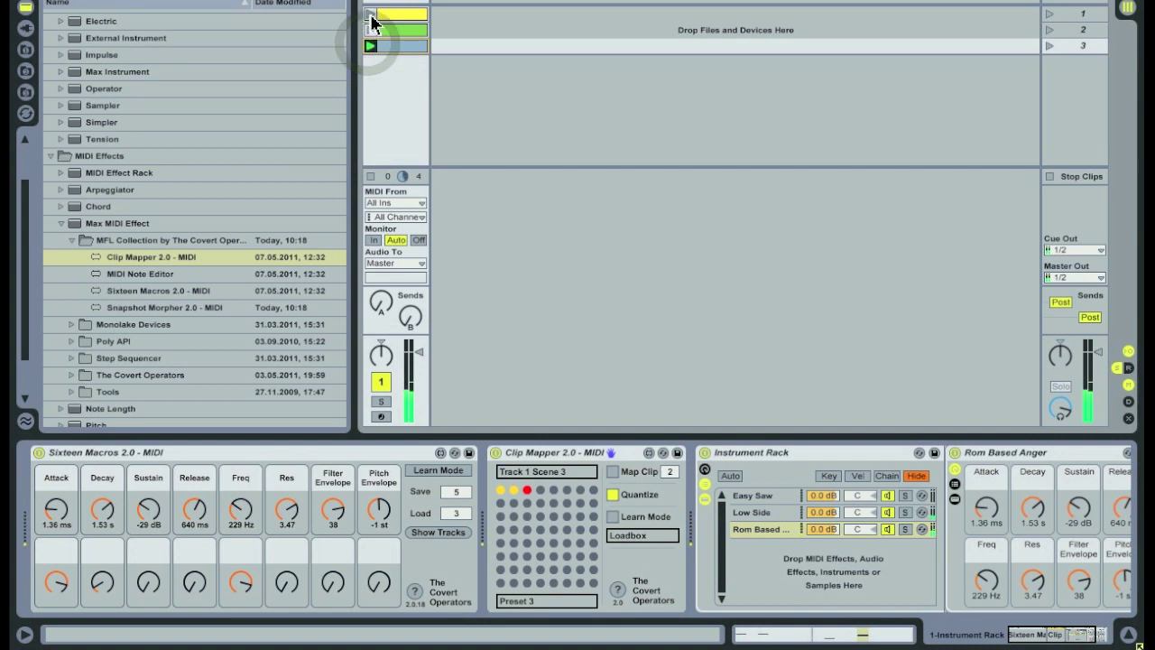
pyautogui.click(371, 14)
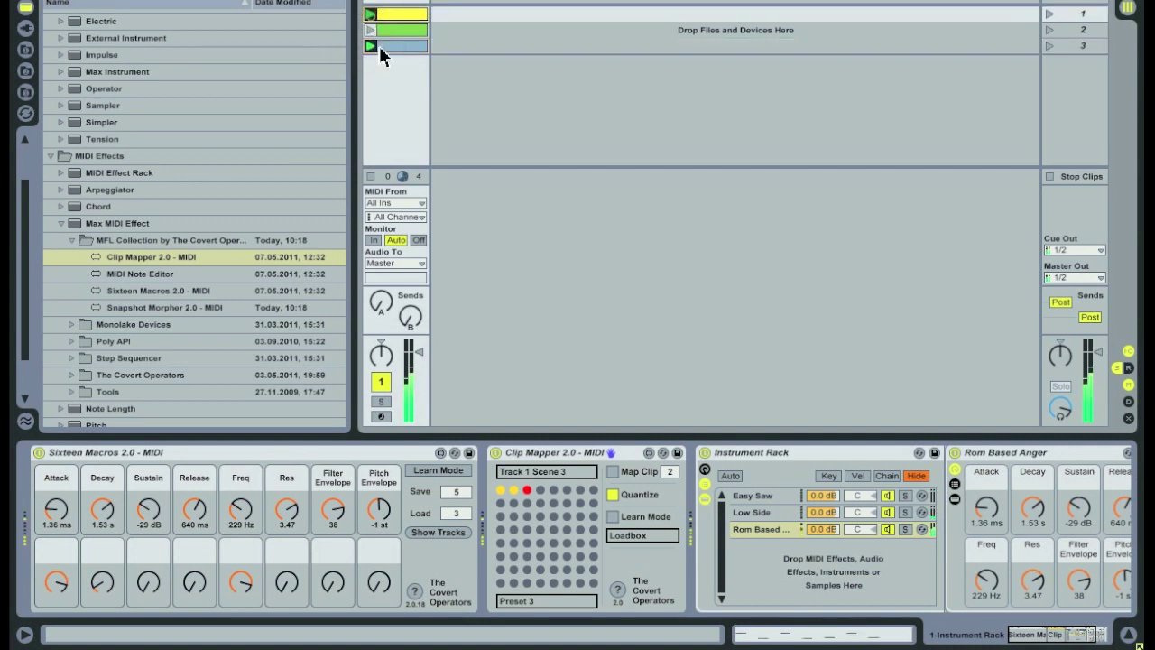
pyautogui.click(614, 495)
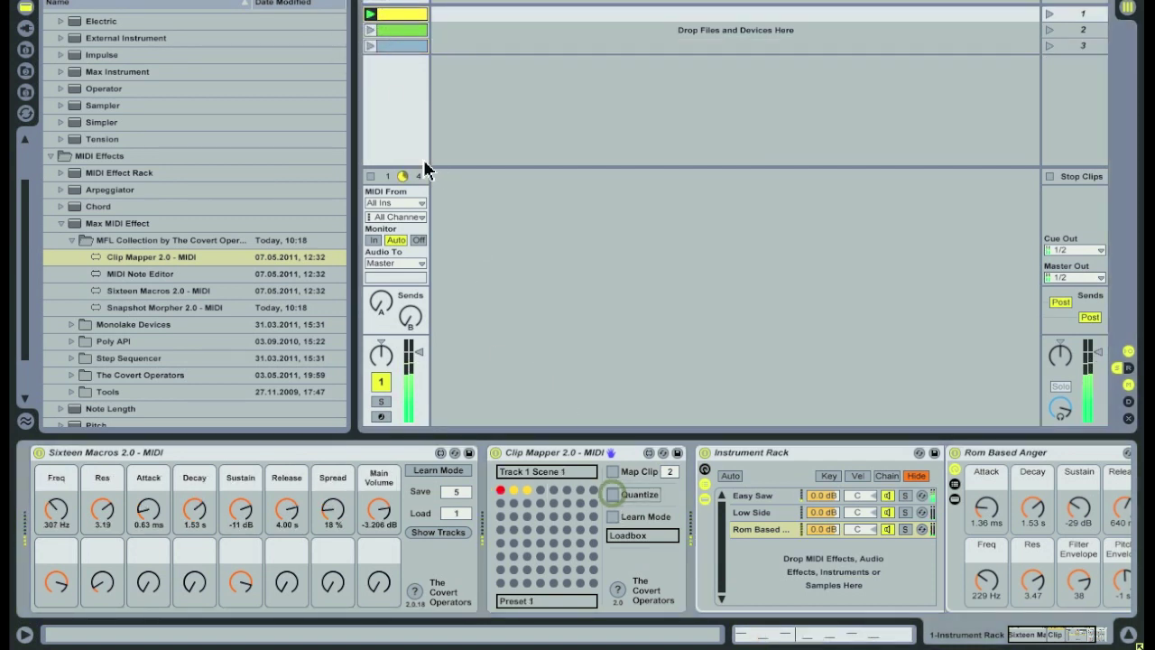
pyautogui.click(371, 31)
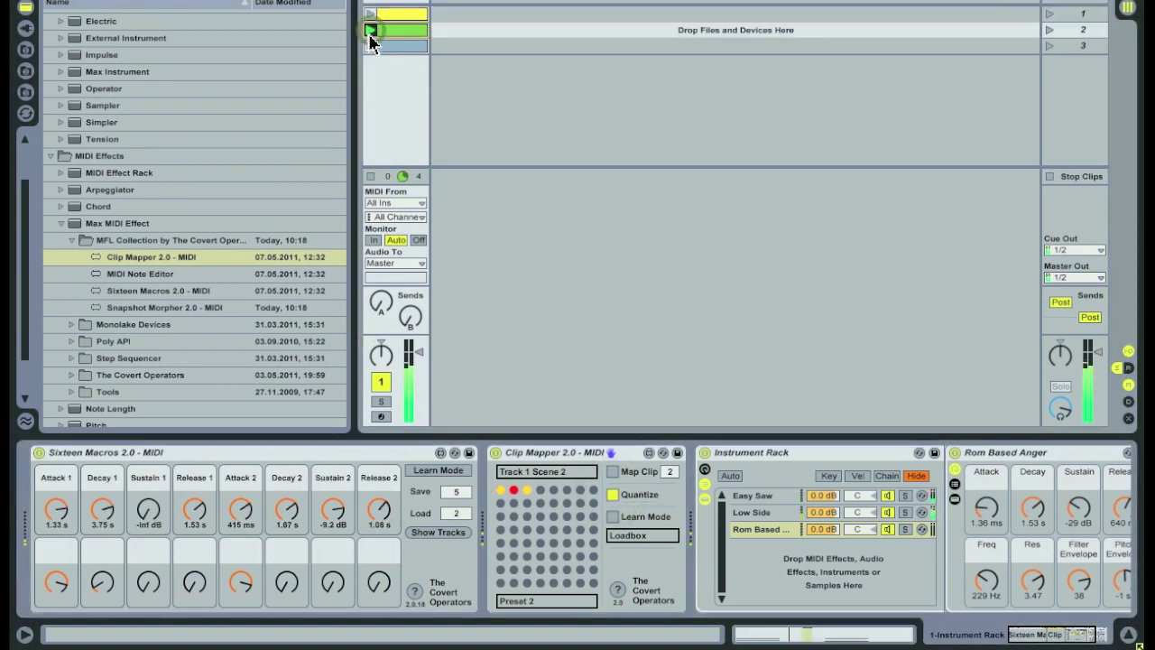
pyautogui.click(370, 46)
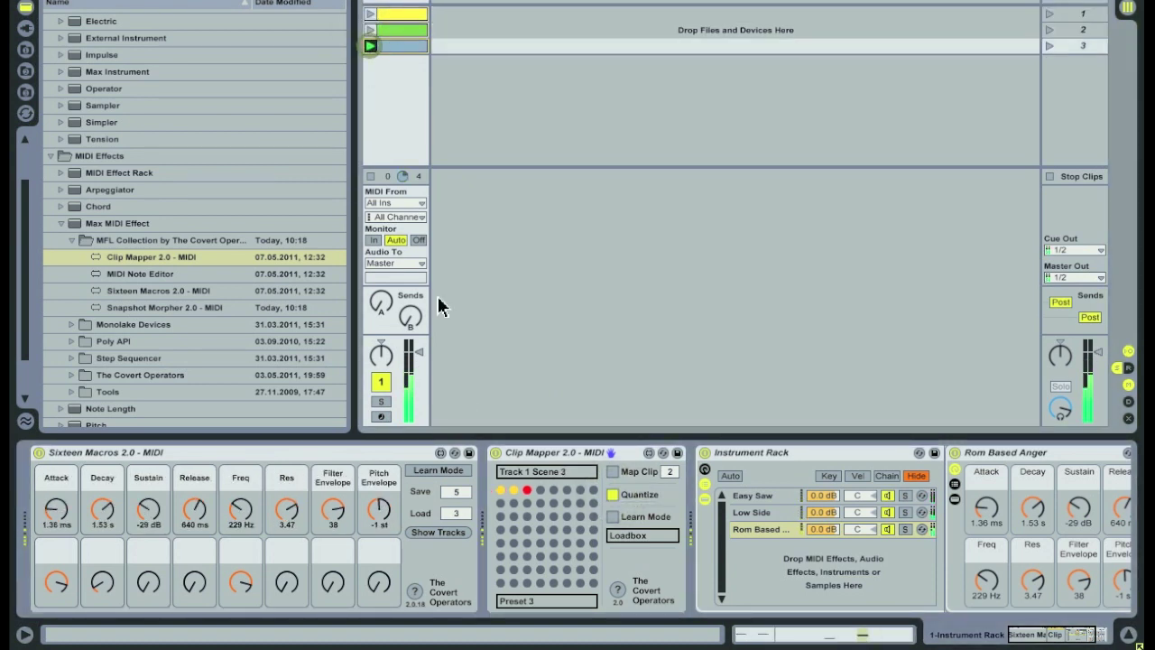
# Recall stored presets straight from the Clip Mapper grid, alternating with Preset 2
pyautogui.click(502, 491)
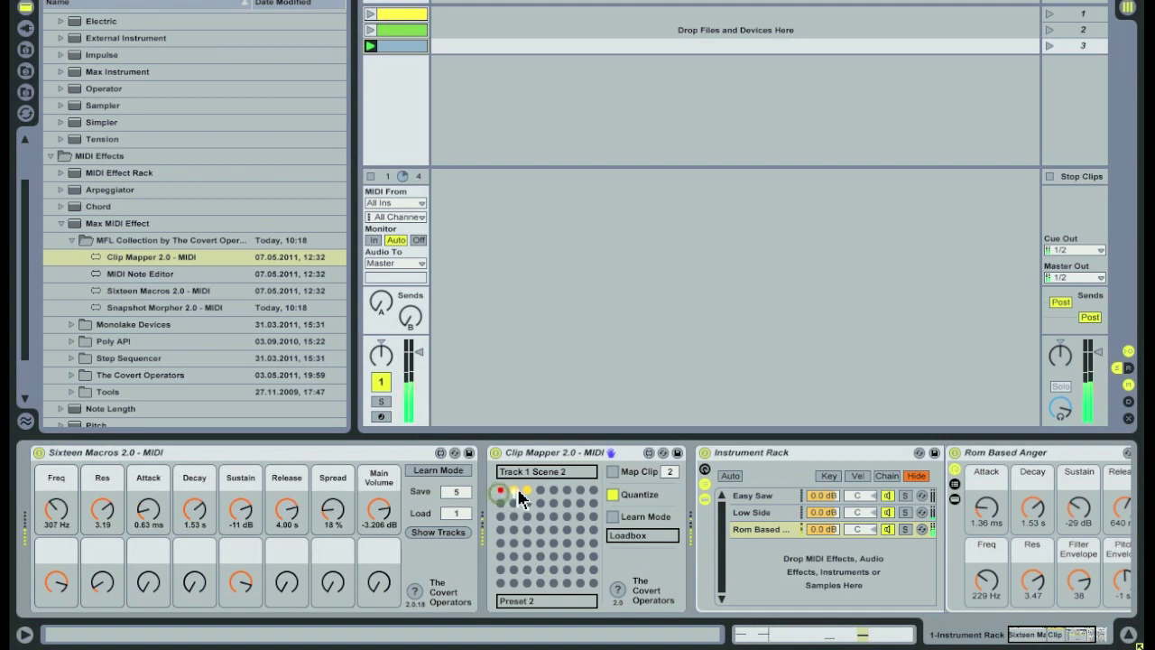
pyautogui.click(513, 490)
pyautogui.click(502, 490)
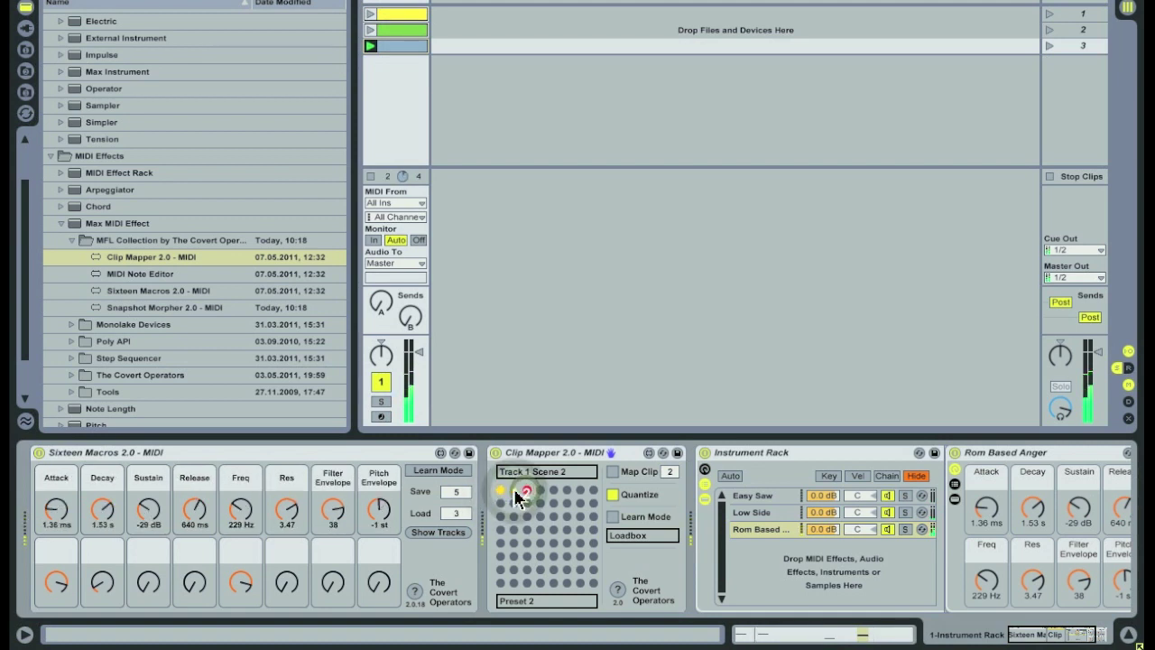
pyautogui.click(514, 490)
pyautogui.click(503, 492)
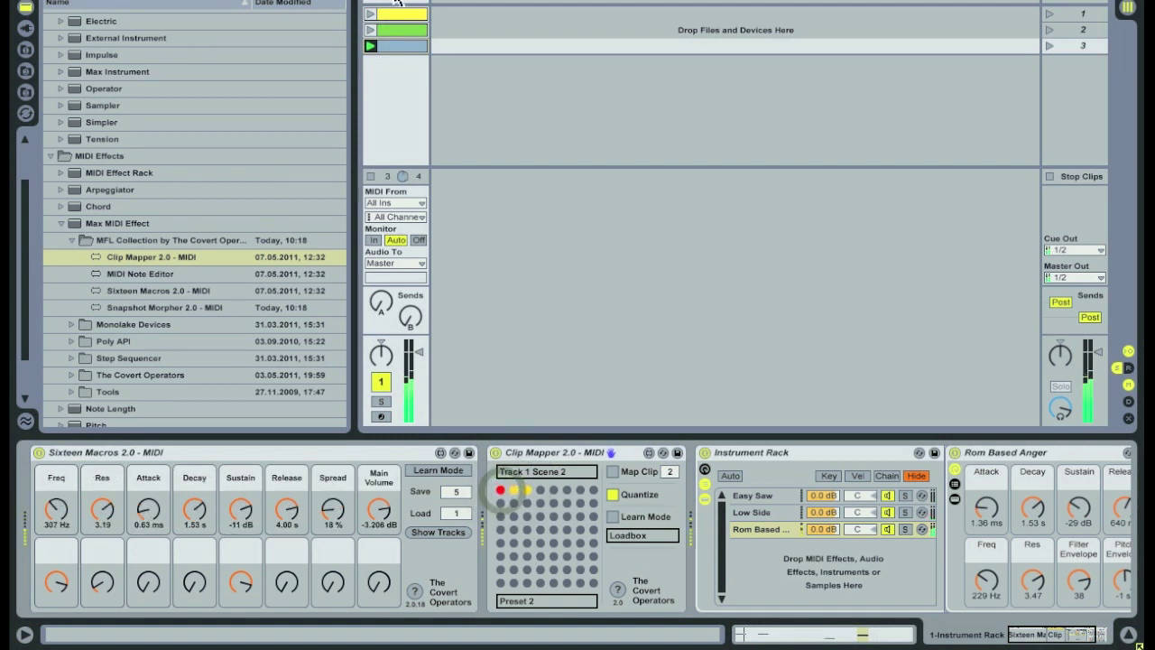